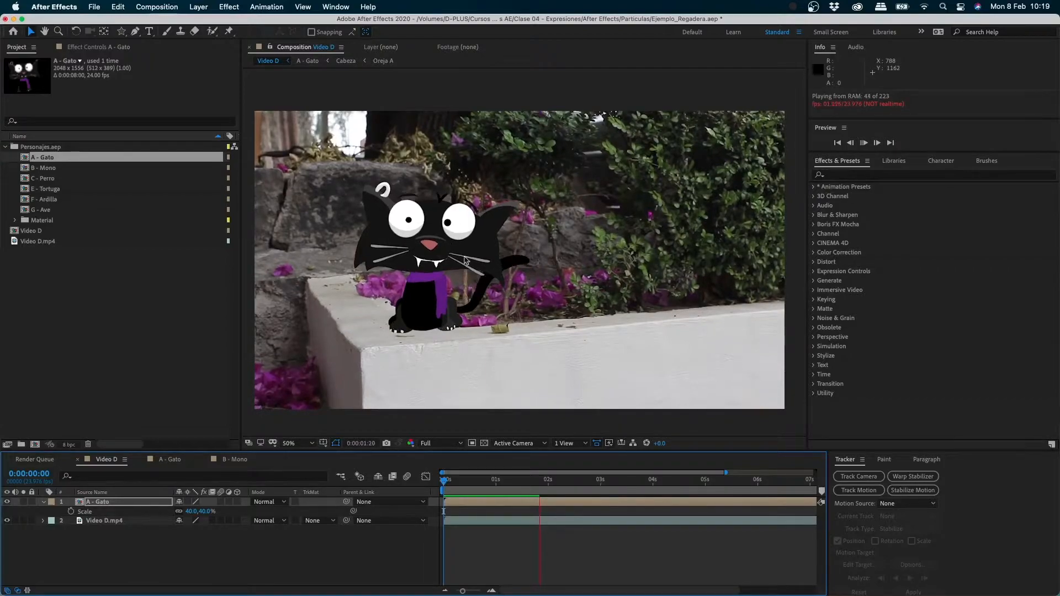
Preview the composition and start a motion track on the Video D.mp4 layer.
key(space)
key(space)
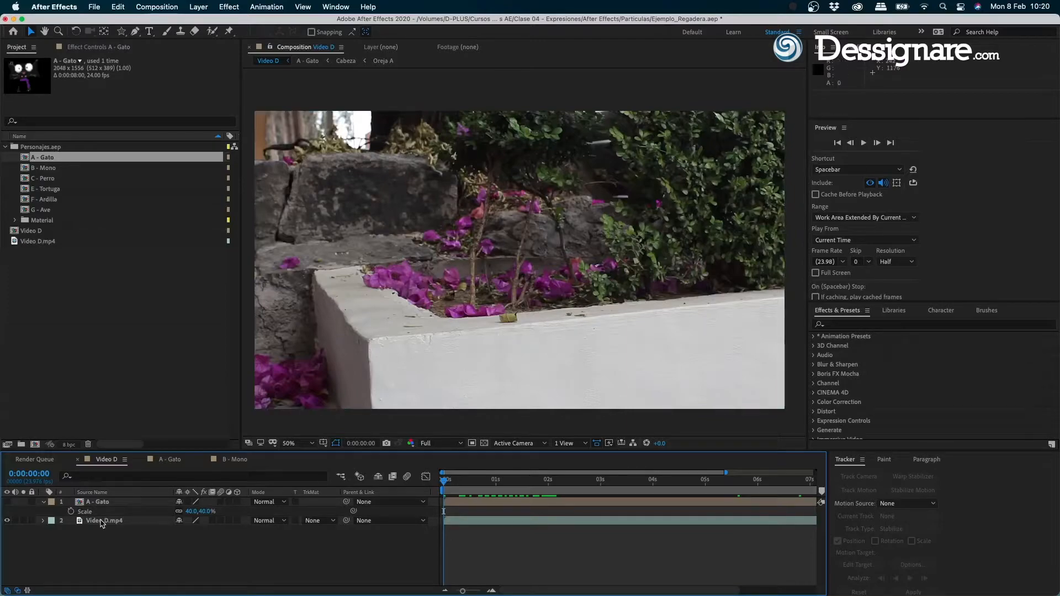
click(104, 521)
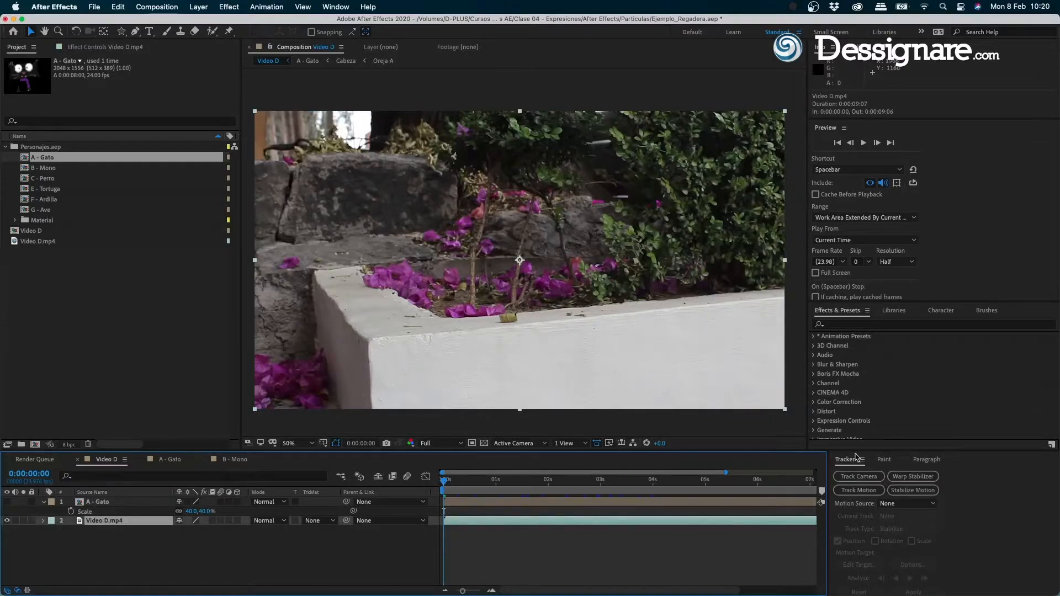
drag(853, 450, 852, 436)
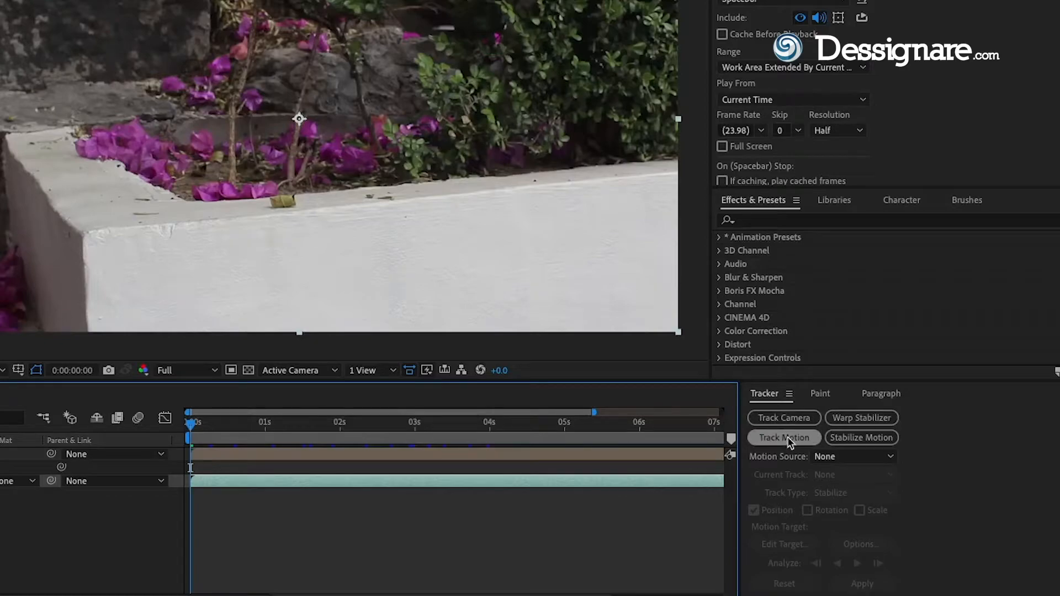
click(786, 442)
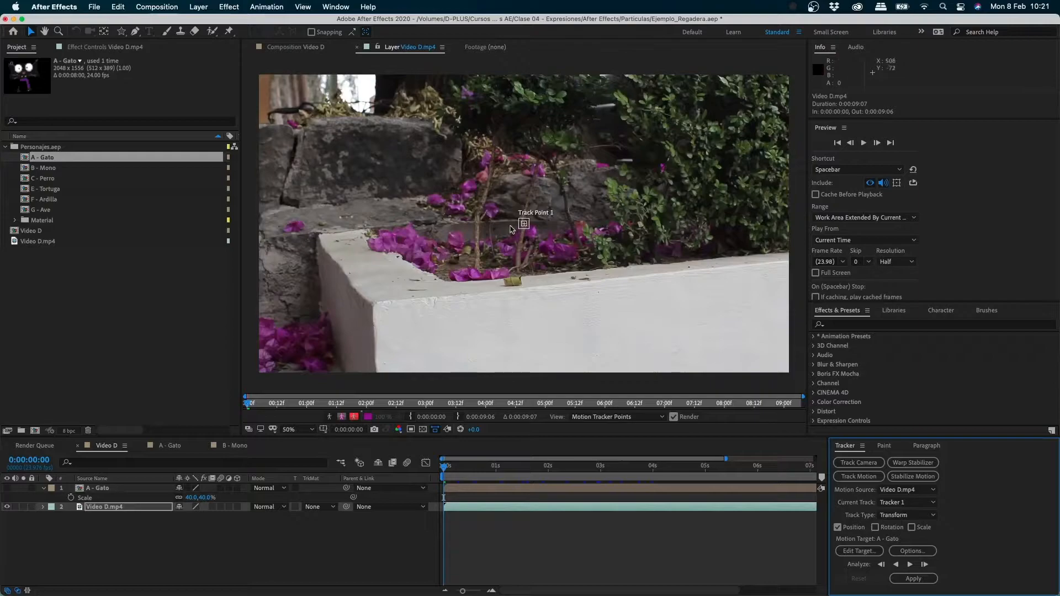
Position Track Point 1 over the small dark mark on the white wall's top, near its front corner.
key(z)
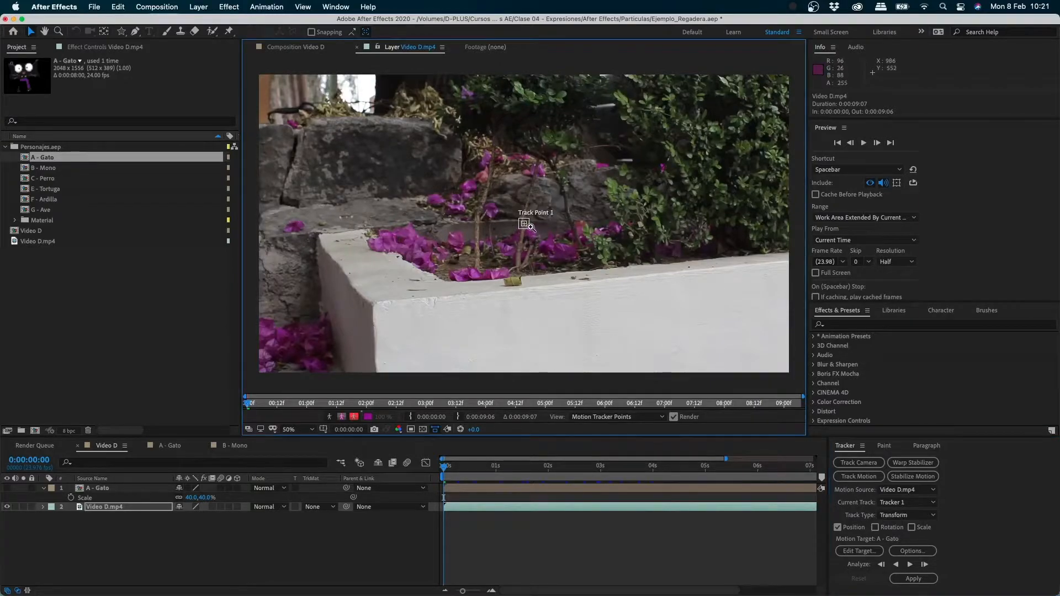
click(527, 228)
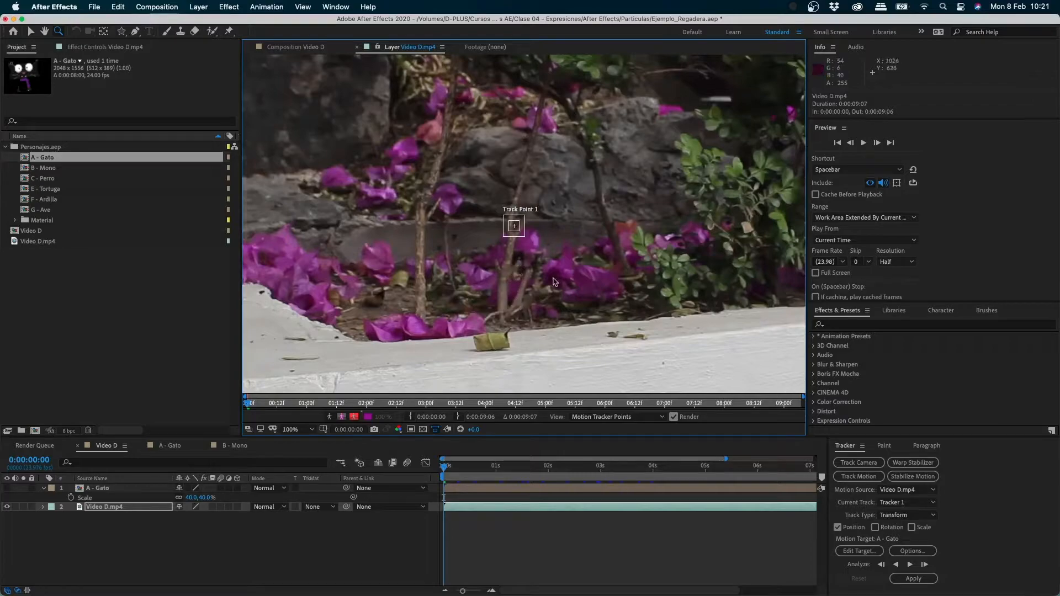
key(v)
mouse_move(519, 226)
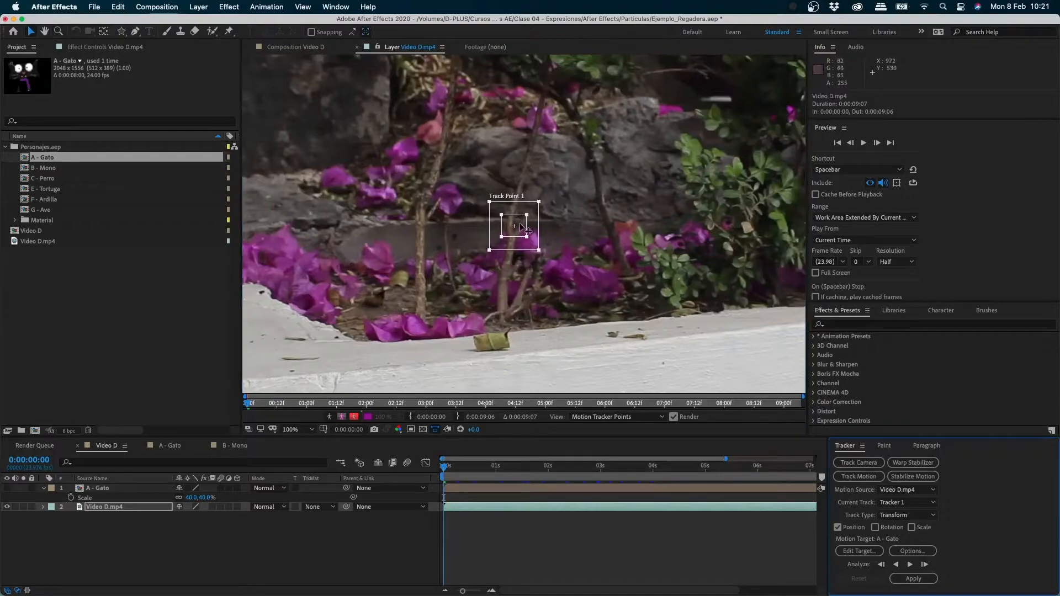
drag(515, 215, 621, 197)
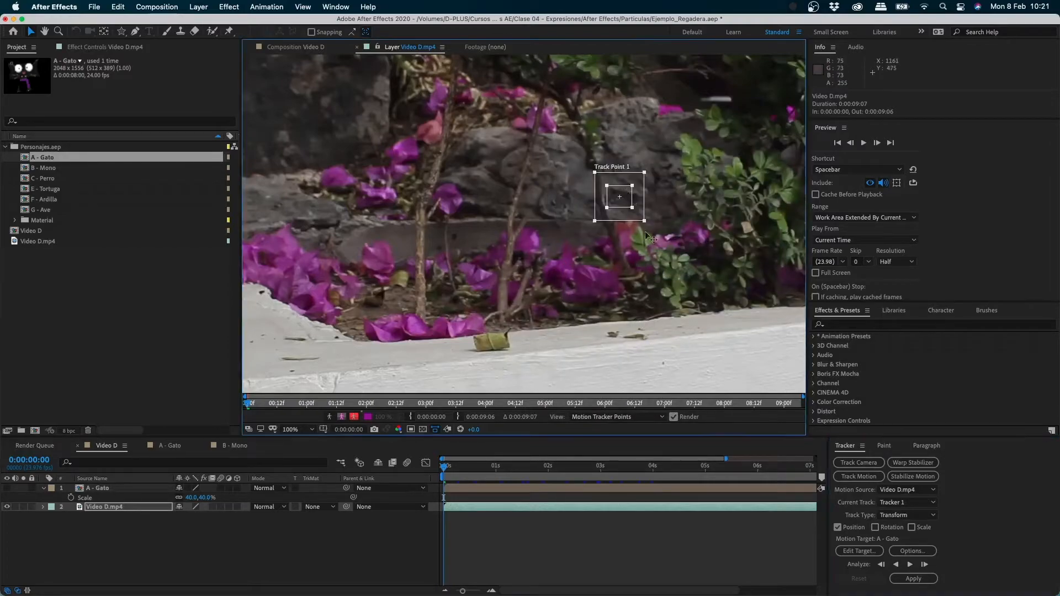
drag(650, 351, 298, 367)
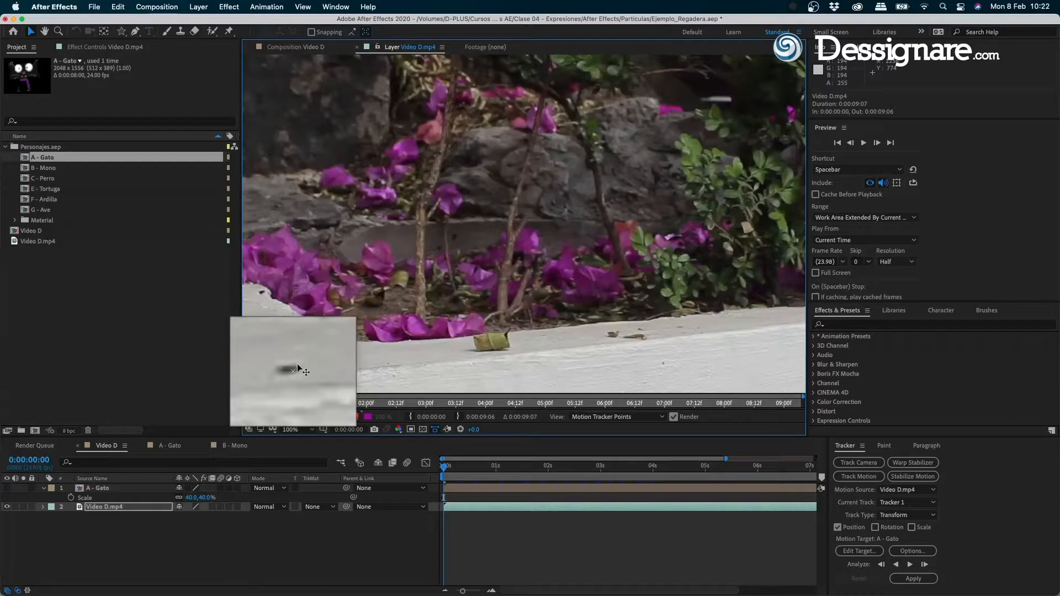
mouse_move(298, 365)
mouse_down()
mouse_move(296, 376)
mouse_move(303, 363)
mouse_up()
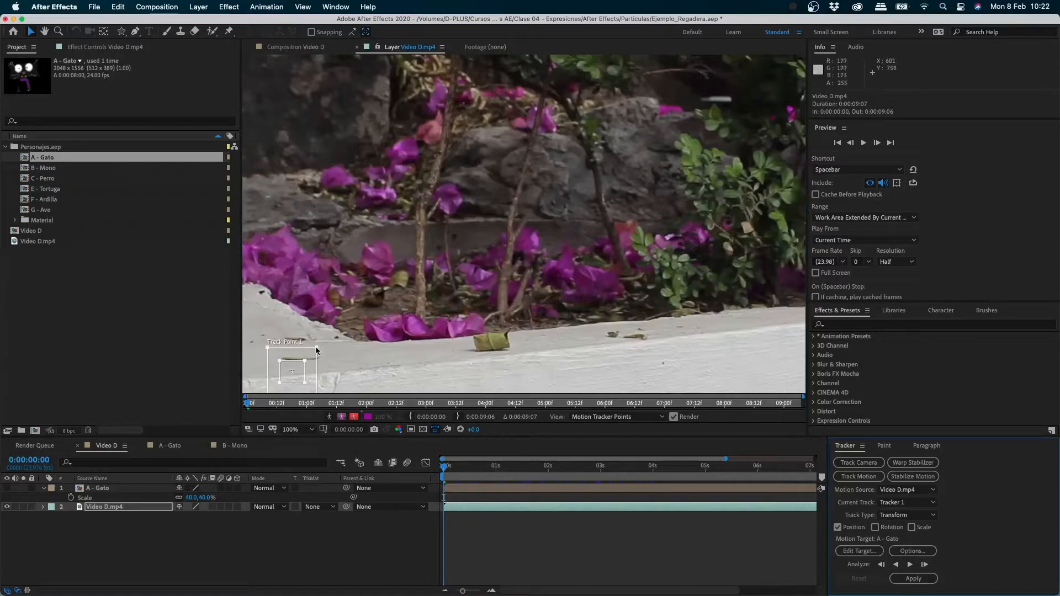
Enlarge Track Point 1's feature and search regions around the dark marks on the wall.
drag(317, 350, 323, 343)
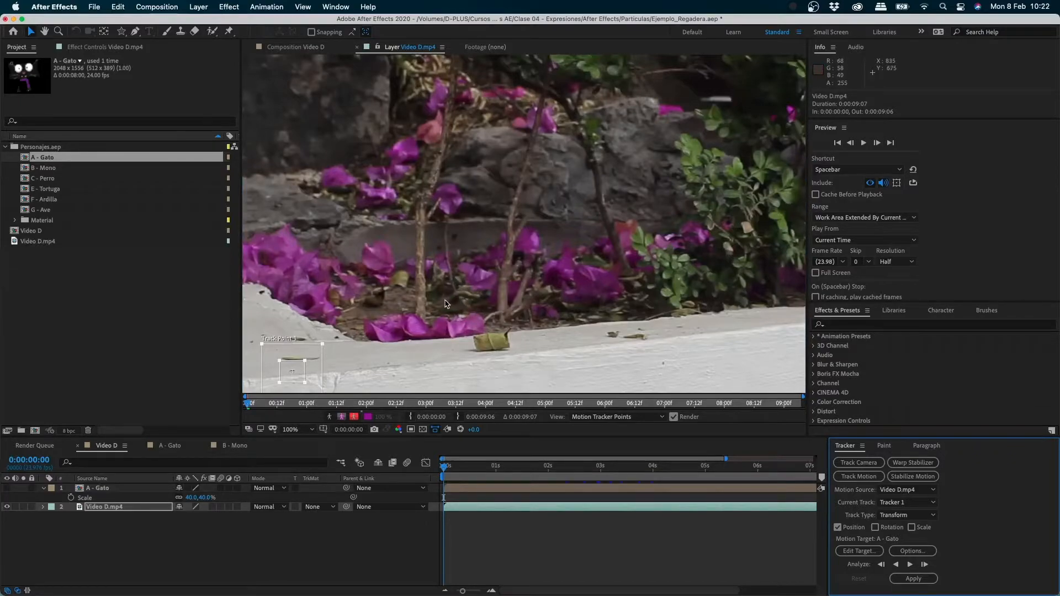
drag(393, 330, 430, 287)
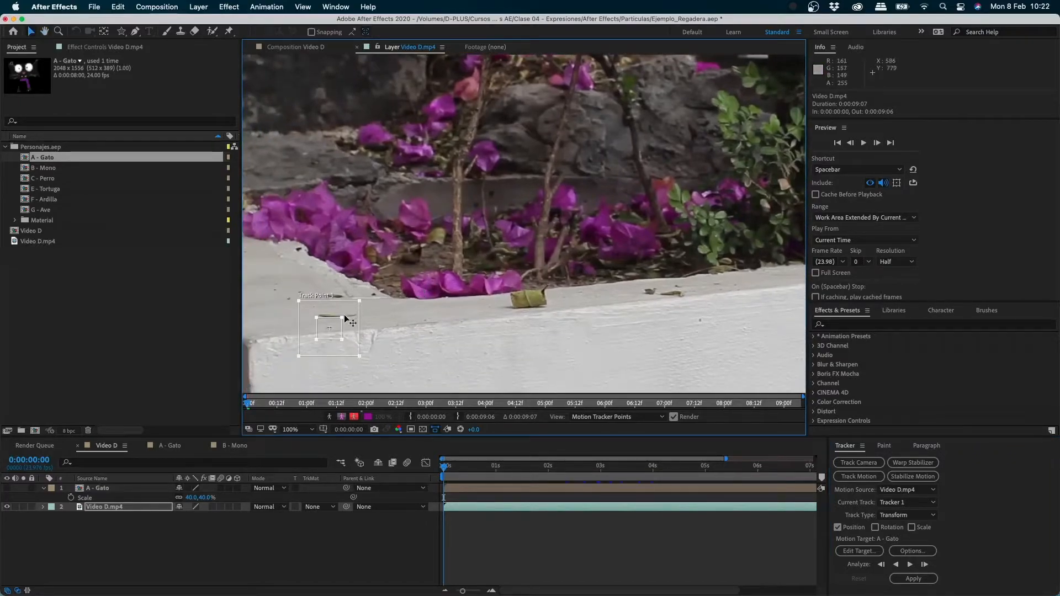
drag(342, 319, 334, 321)
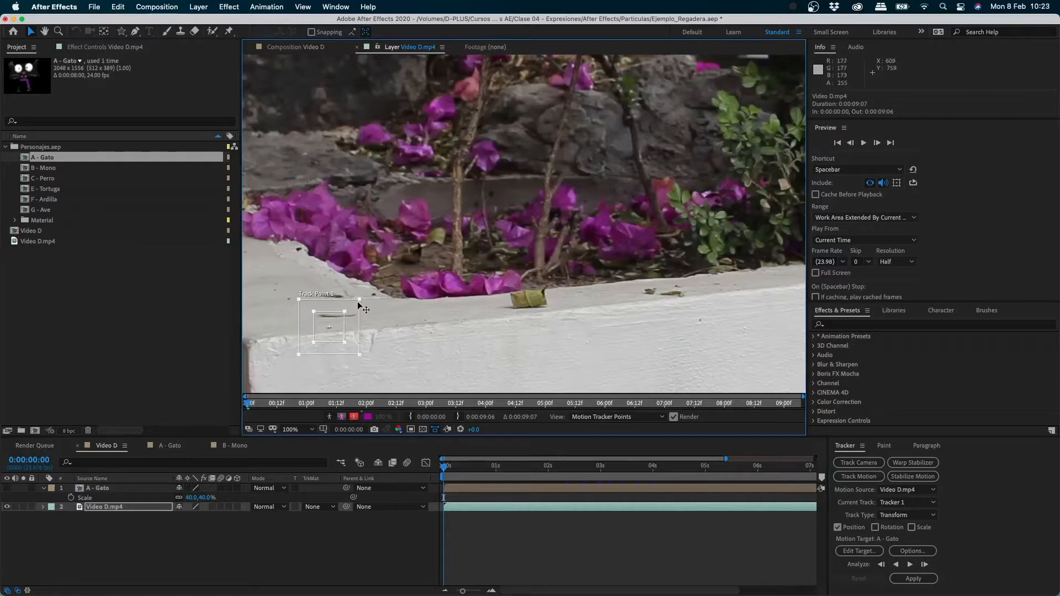
drag(356, 301, 361, 296)
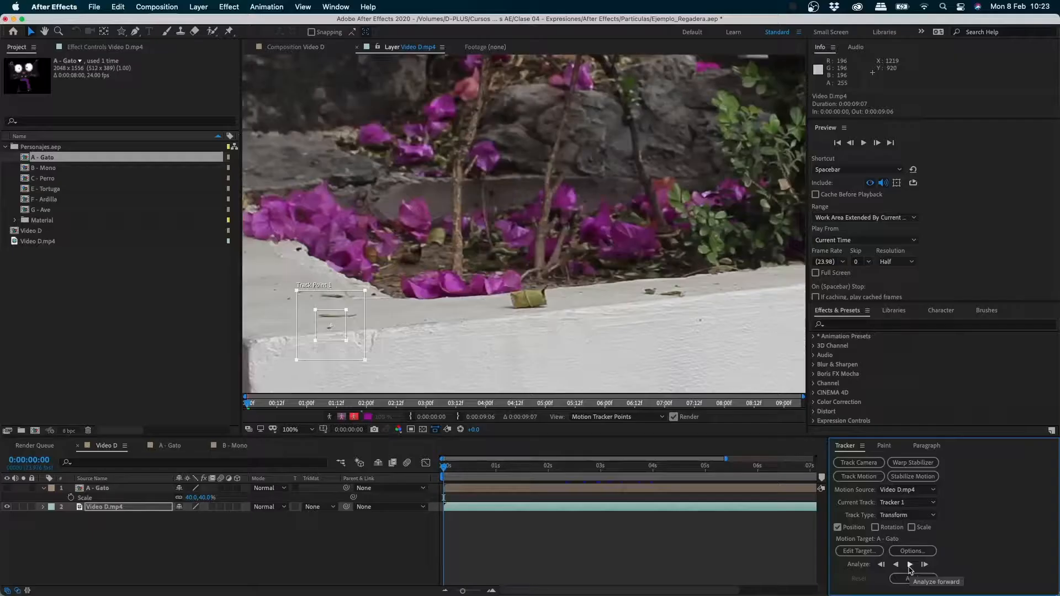
Analyze the single track point forward for a few seconds, stop the analysis, and return to the first frame.
click(815, 551)
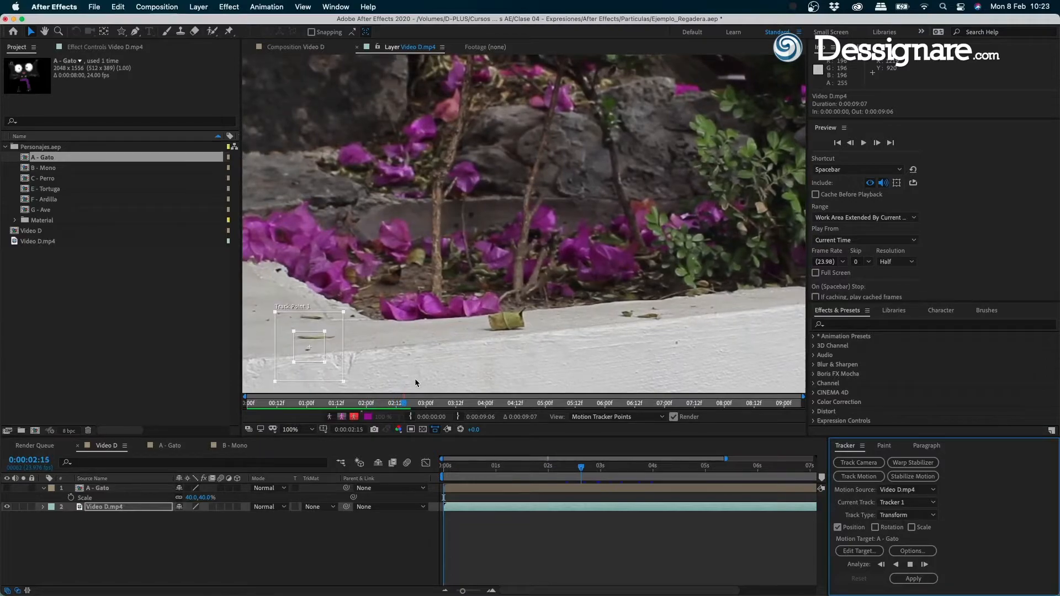
key(space)
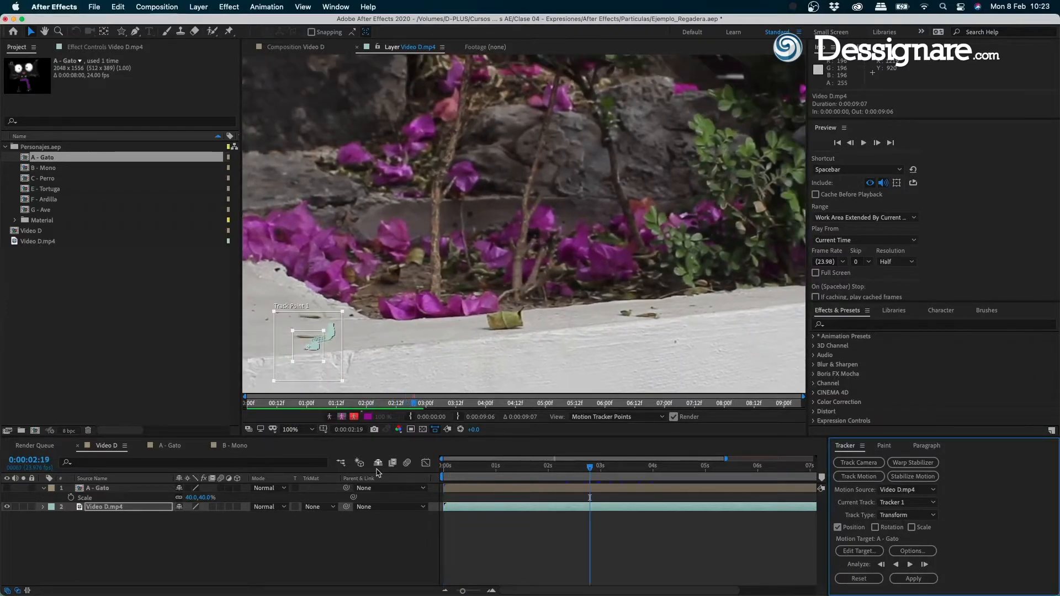
key(Home)
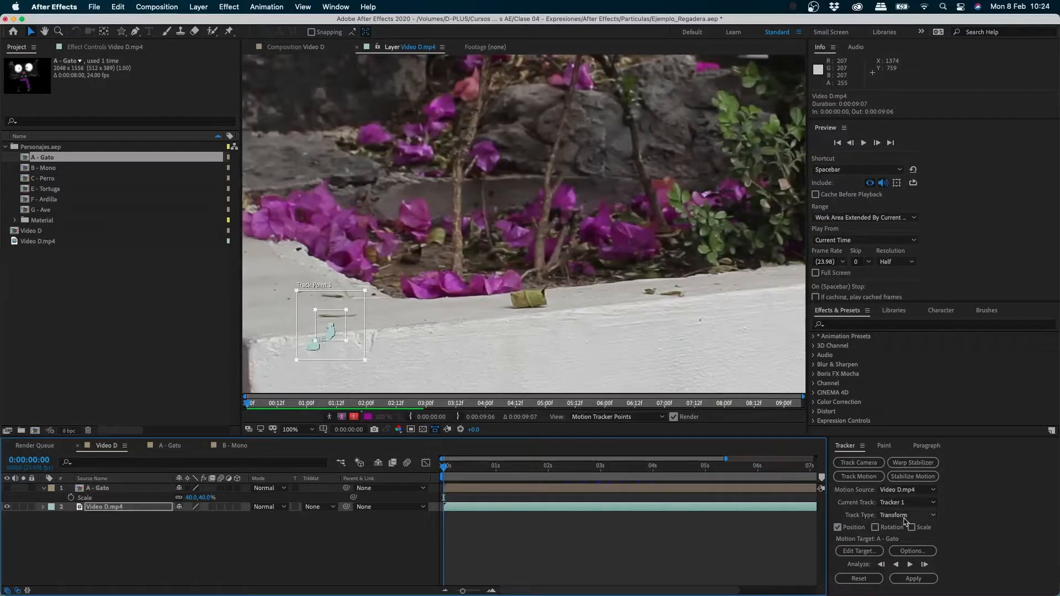
Keep the track type as Transform and enable Rotation and Scale tracking in addition to Position.
click(906, 516)
click(962, 517)
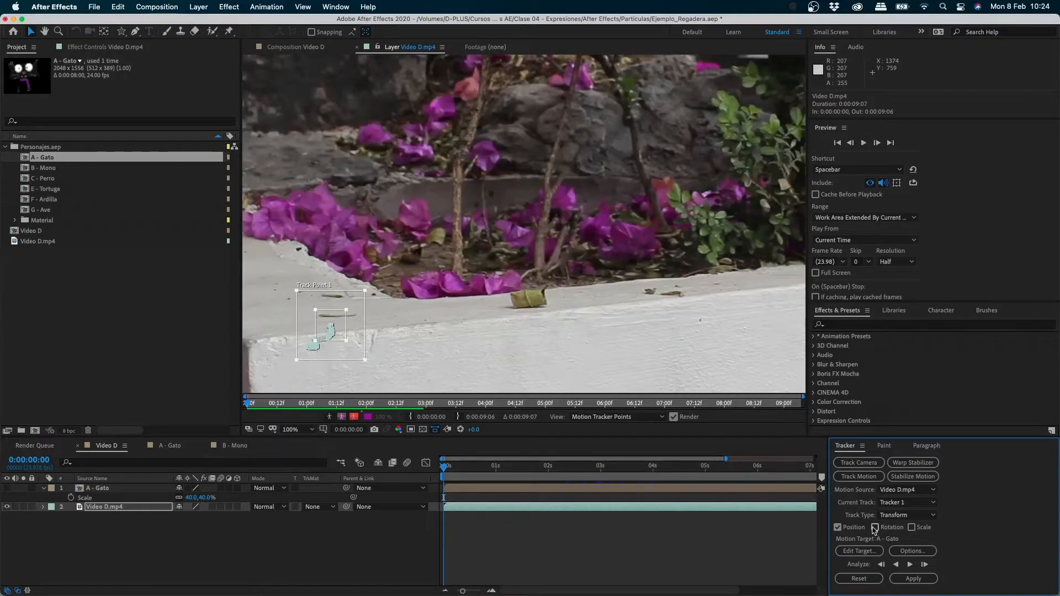
click(875, 527)
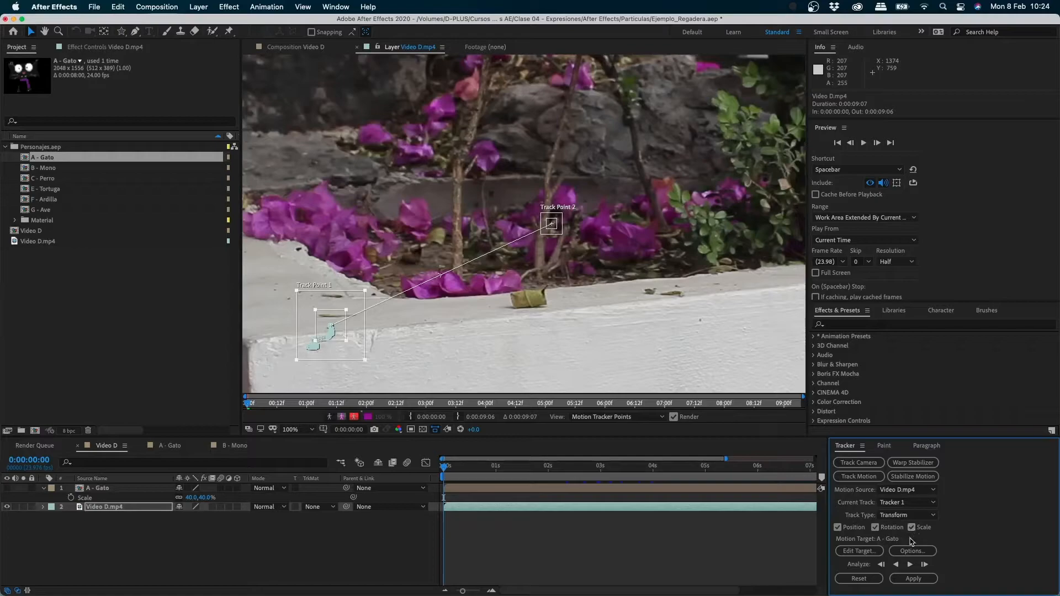
Try repositioning Track Point 2 among the flowers and offsetting its attach point, and undo the attach point move.
click(565, 238)
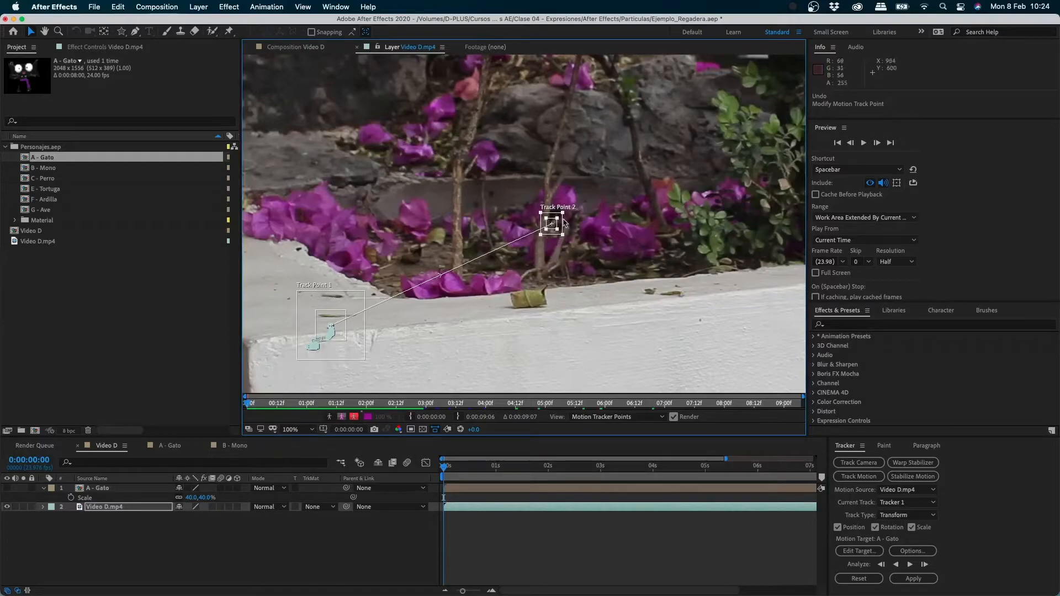
scroll(555, 220, up, 2)
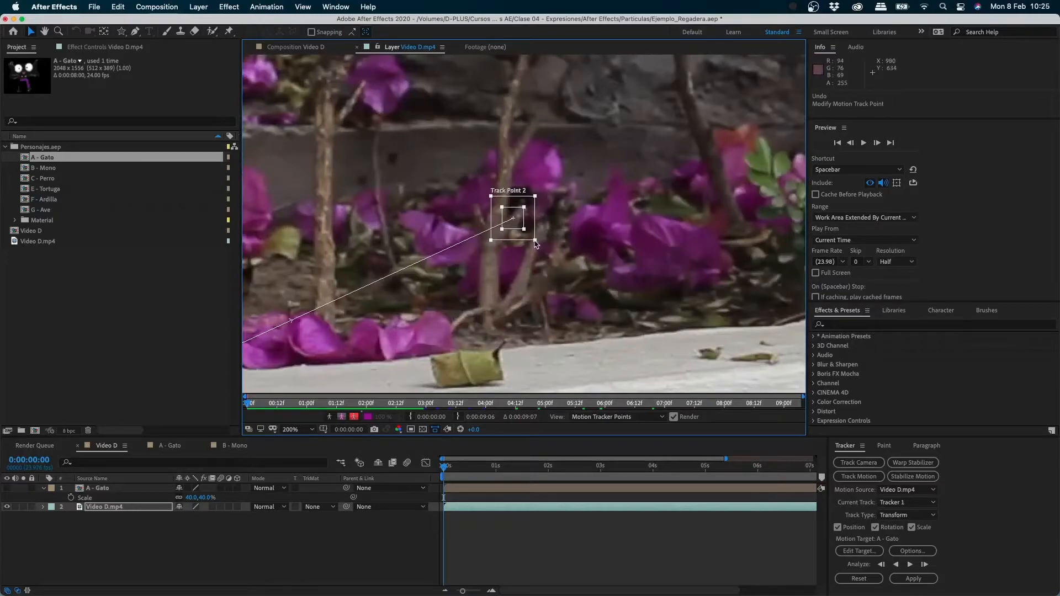
mouse_move(535, 240)
mouse_down()
mouse_move(571, 283)
mouse_move(544, 255)
mouse_move(577, 236)
mouse_move(567, 284)
mouse_move(529, 238)
mouse_move(550, 272)
mouse_move(534, 227)
mouse_up()
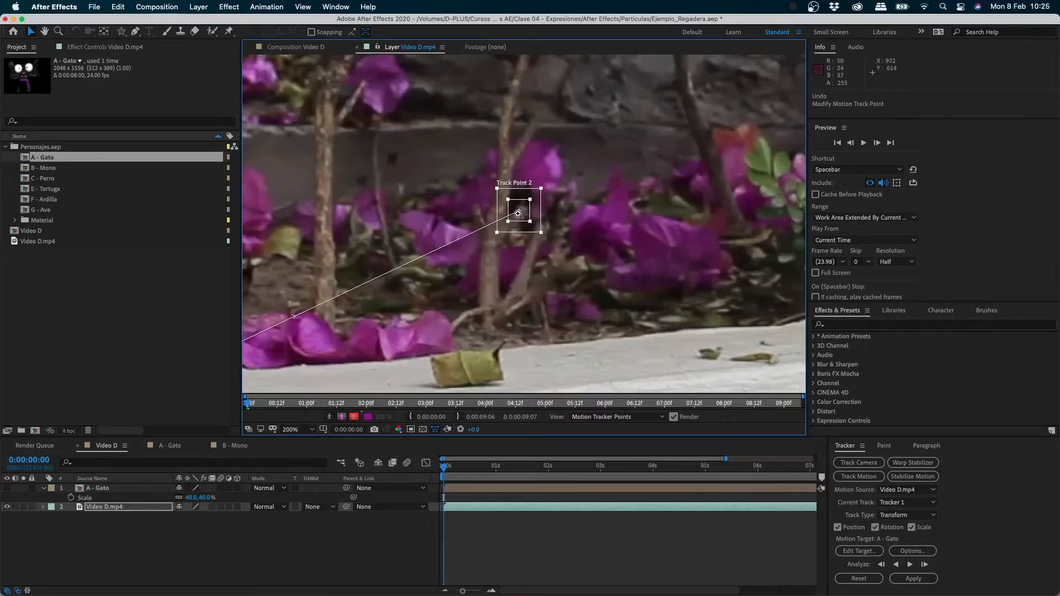
click(519, 218)
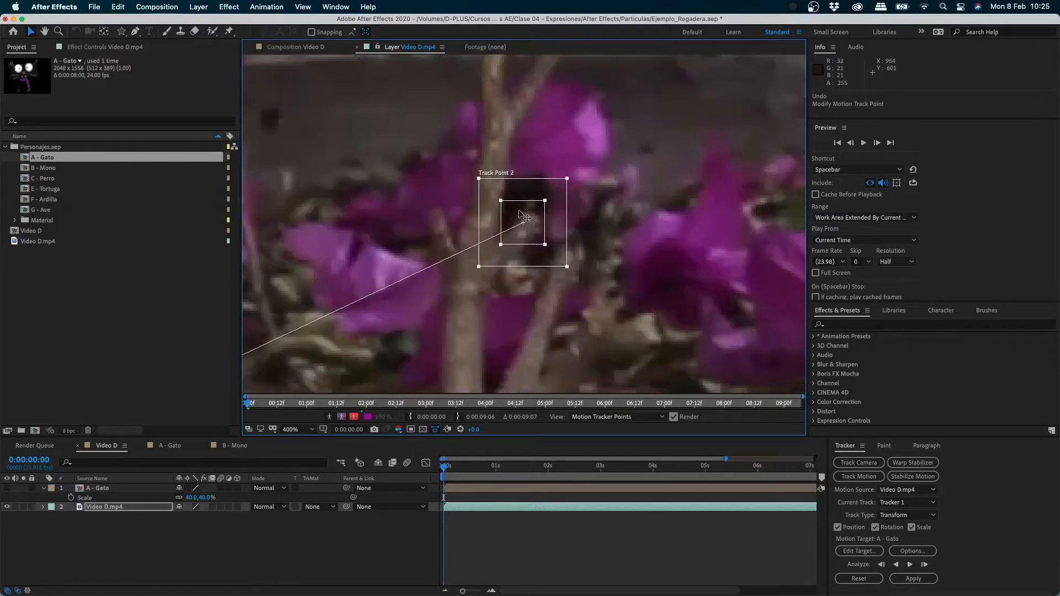
drag(525, 224, 490, 330)
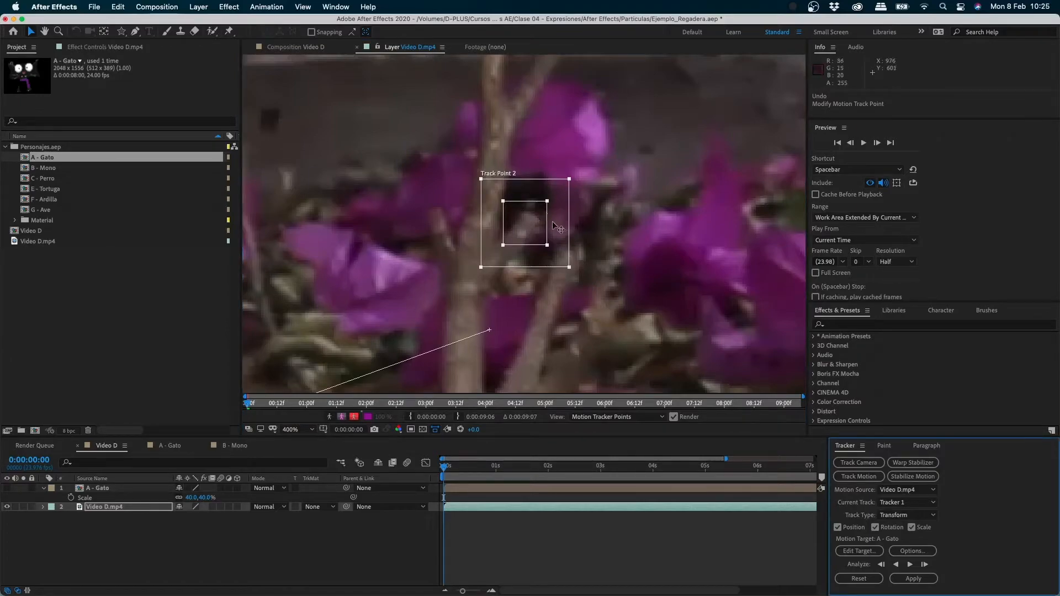
key(super+z)
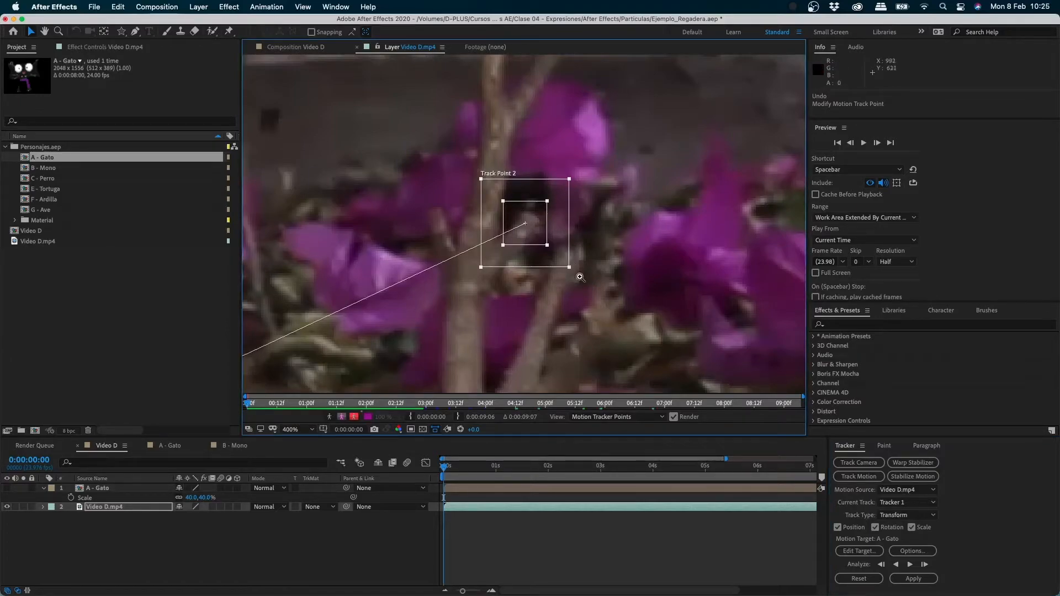
Place Track Point 2 over the small dry leaf on the wall's top edge and enlarge its search region.
key(comma)
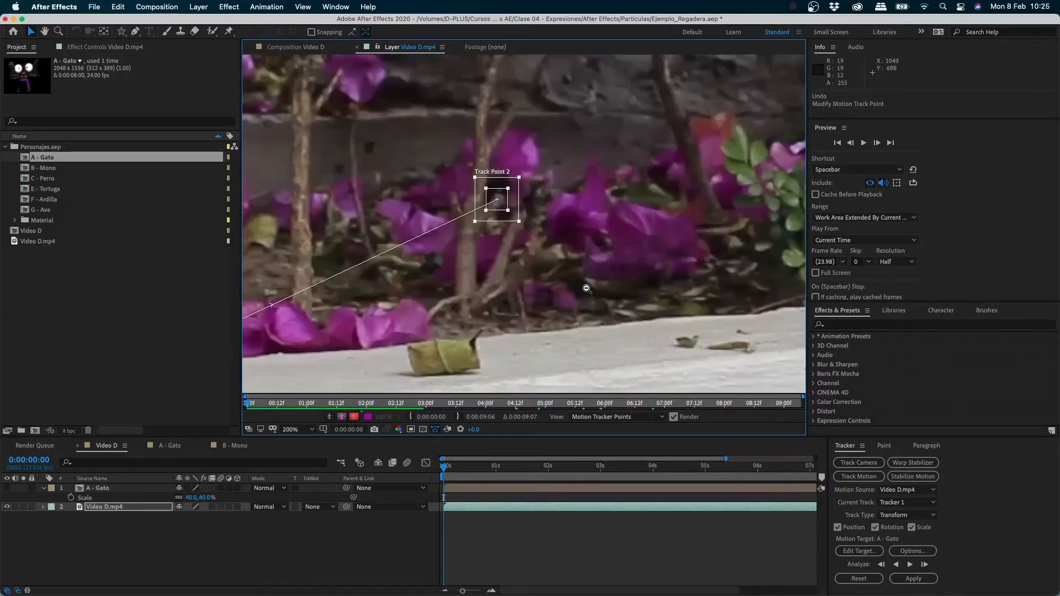
drag(508, 202, 731, 332)
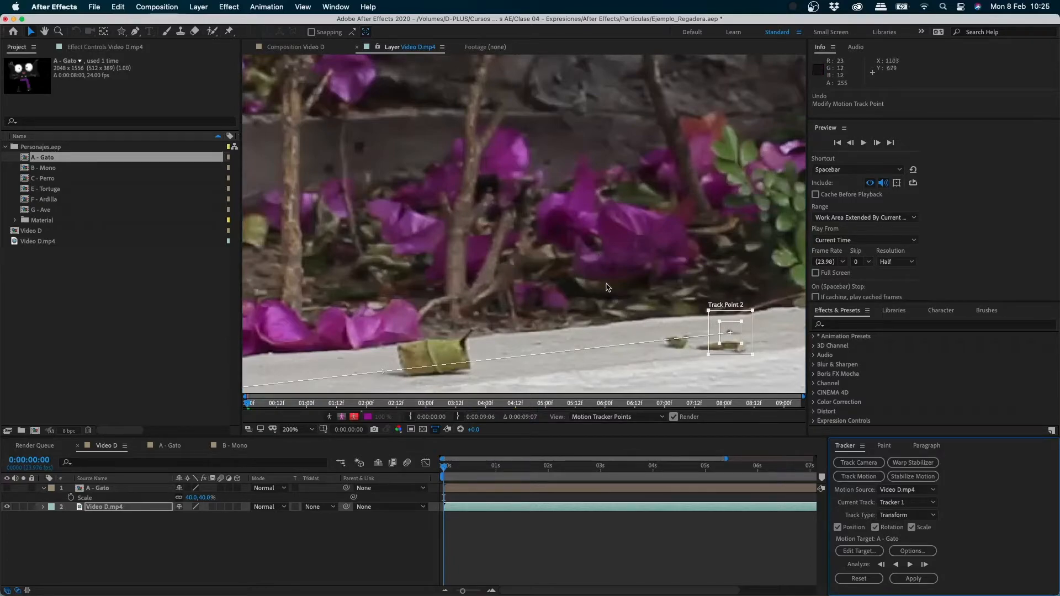
click(541, 263)
scroll(538, 259, down, 1)
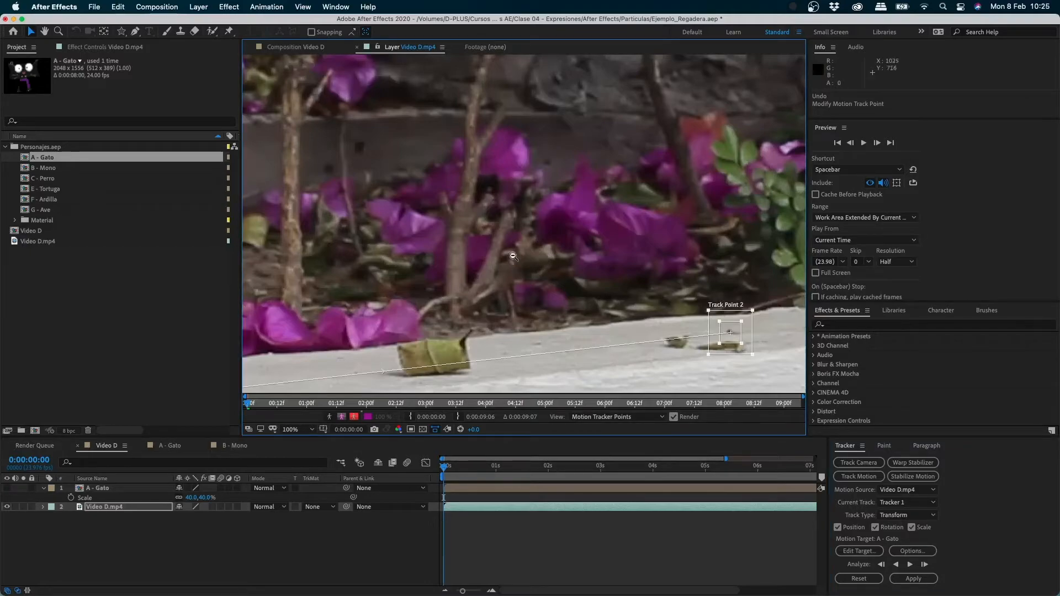
scroll(439, 275, down, 1)
key(z)
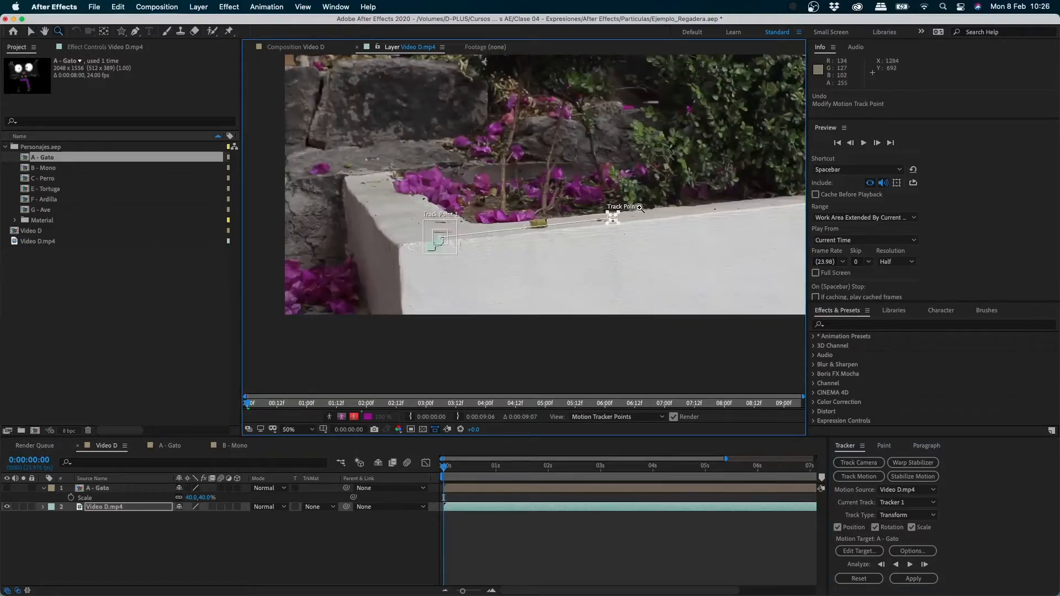
click(639, 207)
key(v)
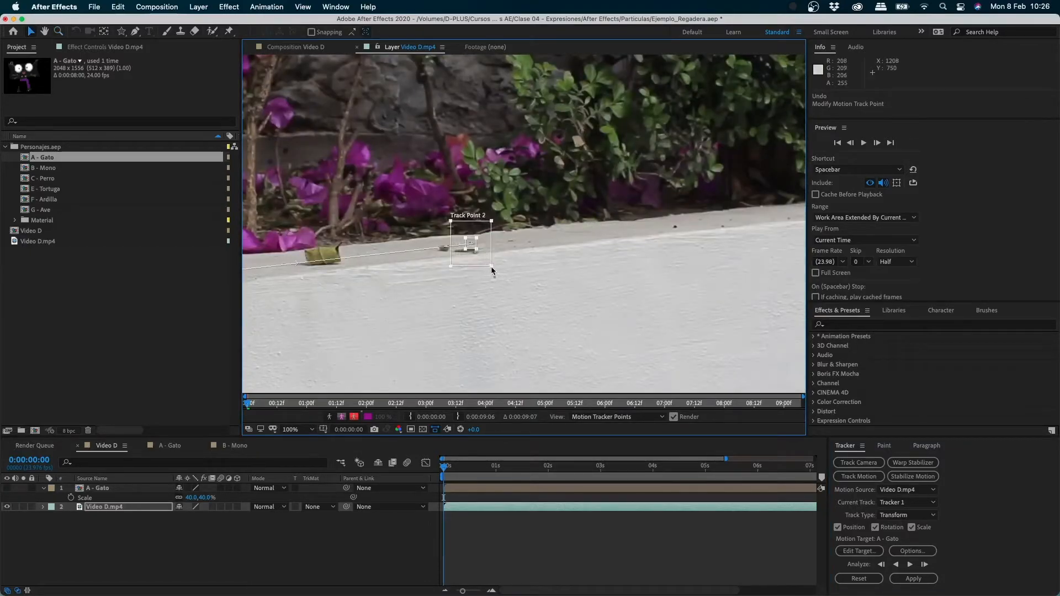
drag(492, 268, 494, 266)
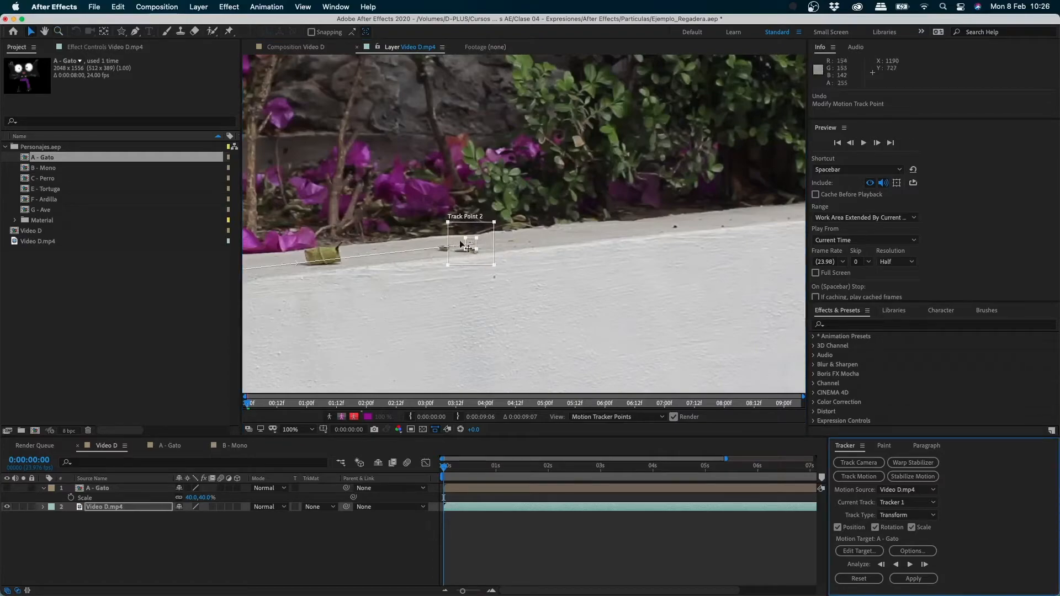
Analyze both track points forward through the footage and return to the first frame.
key(z)
alt+click(348, 239)
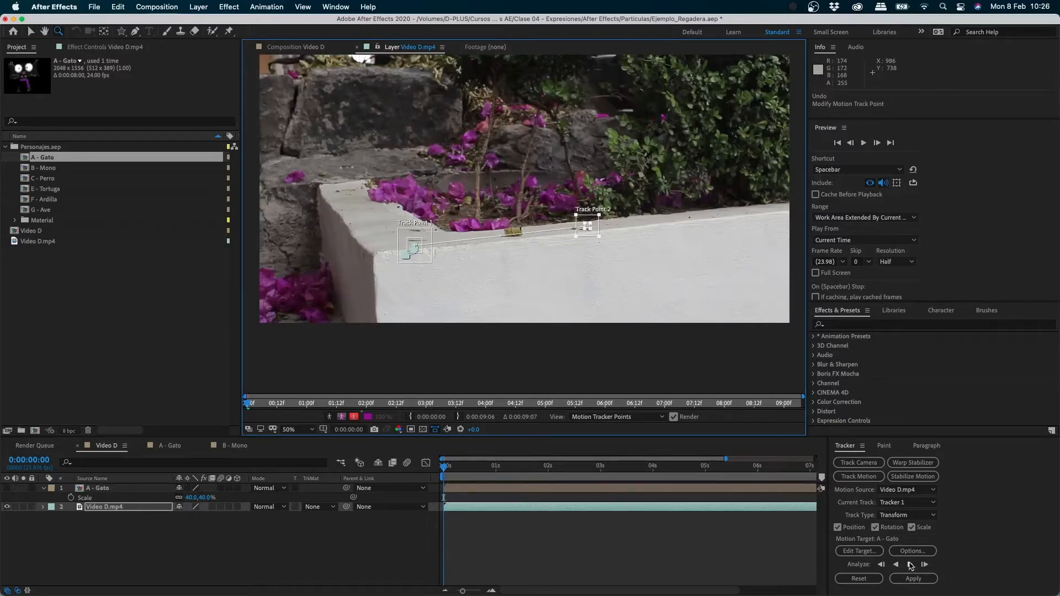
click(910, 564)
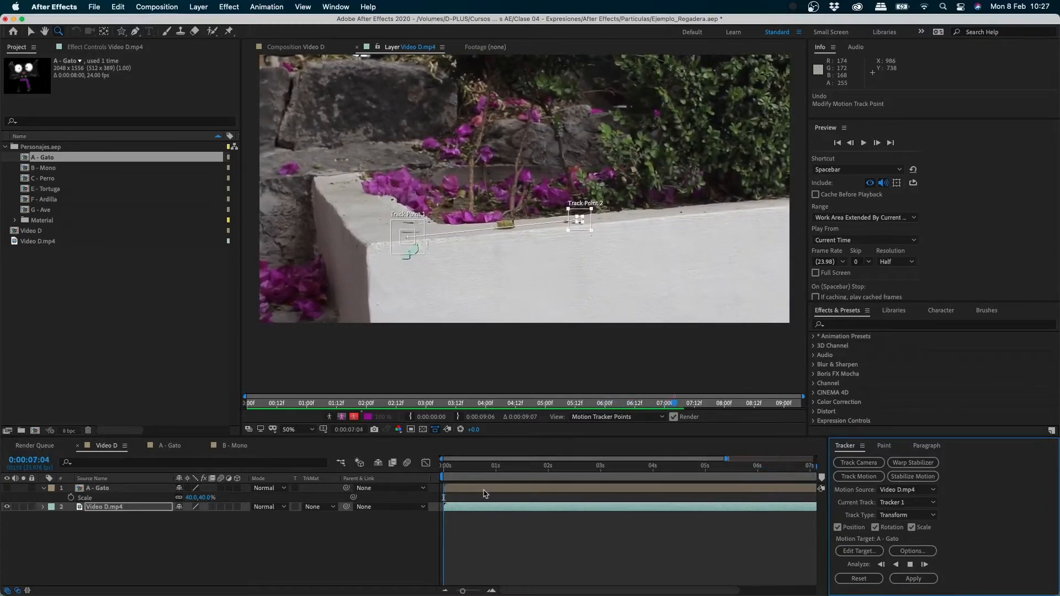
click(444, 467)
Show the full timeline duration and reveal the tracker keyframes of the Video D.mp4 layer.
click(445, 591)
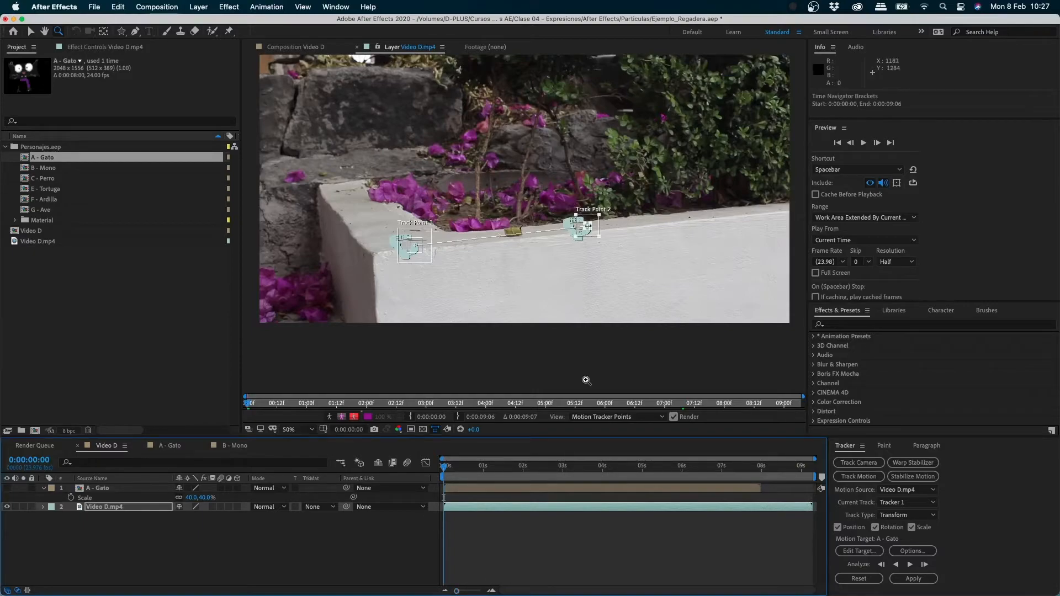
key(u)
click(687, 523)
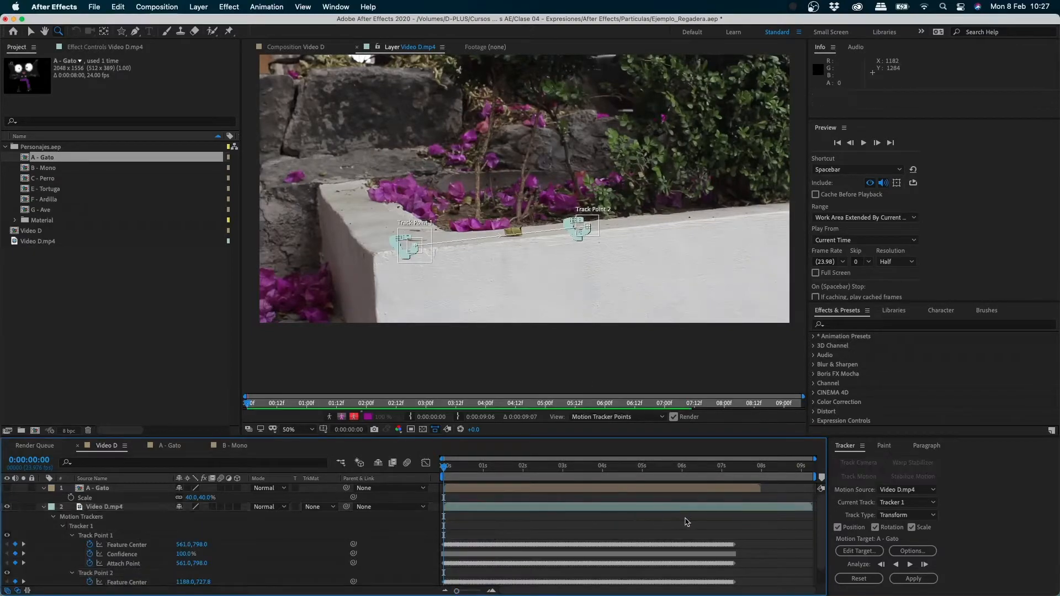
Continue analyzing both track points forward from 0:00:07:06 through the end of the footage, check the tracked path, and return to the first frame.
click(724, 467)
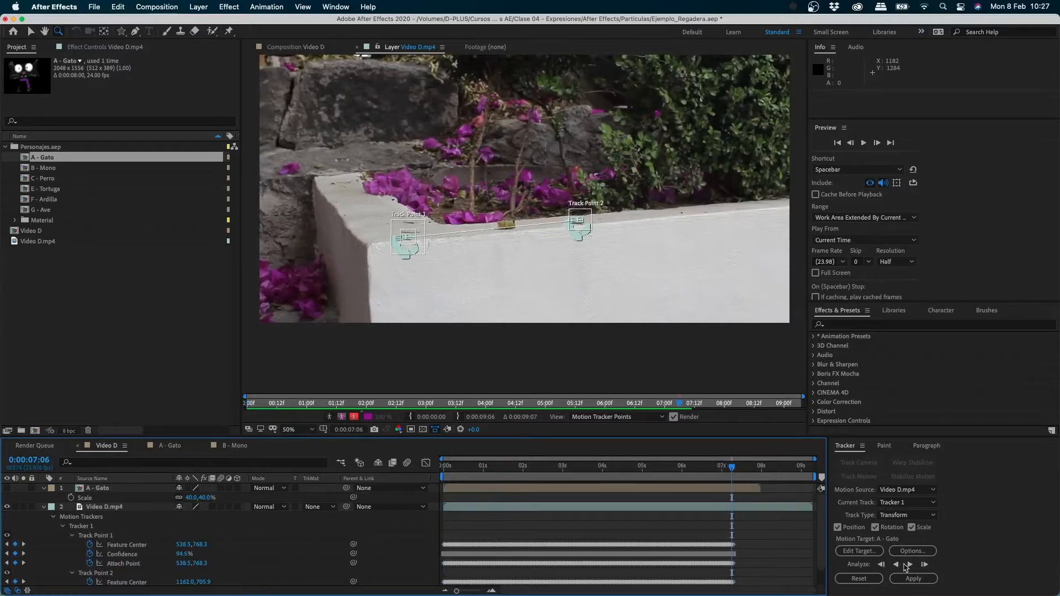
click(910, 565)
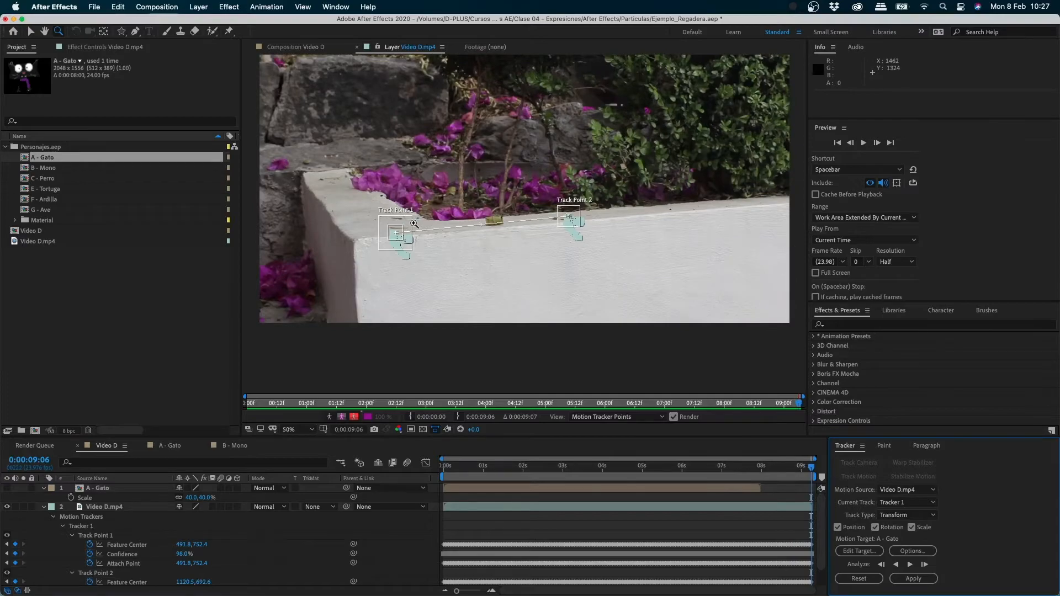
drag(478, 468, 519, 493)
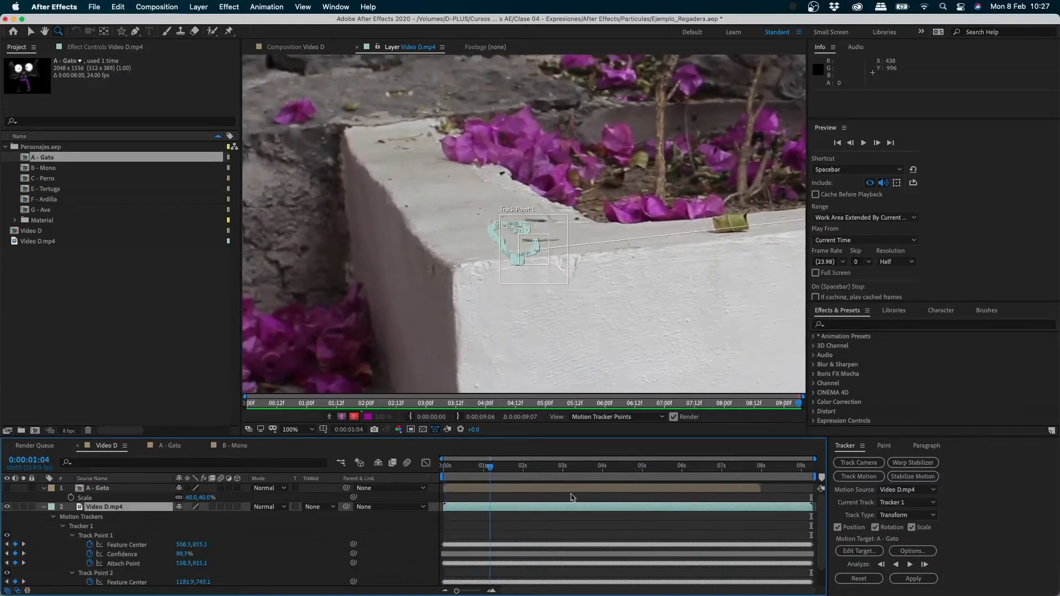
key(Home)
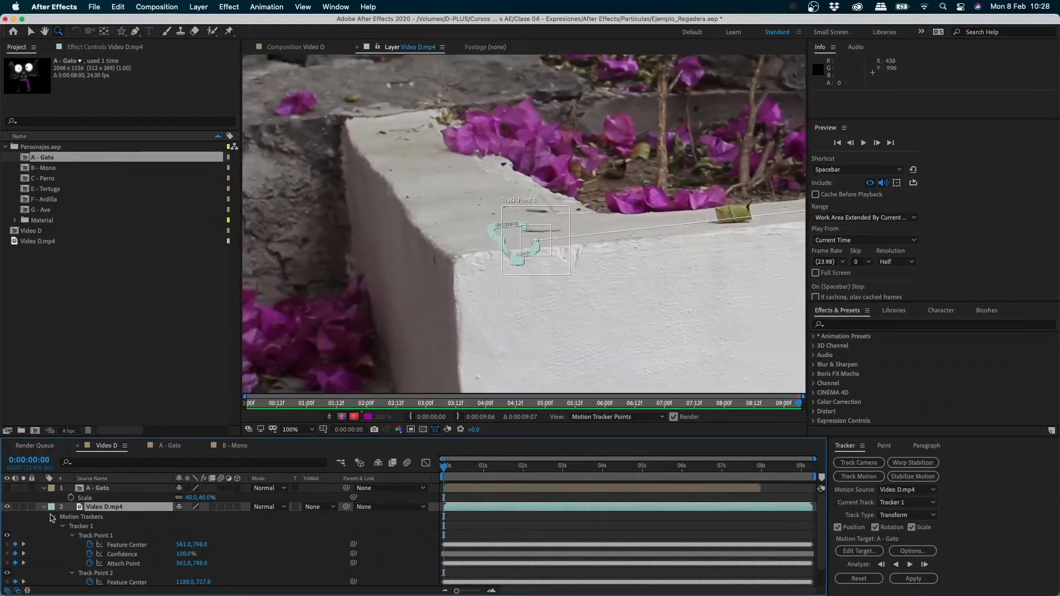
Collapse the Video D.mp4 layer's properties and add a new null object to the Video D composition.
click(43, 507)
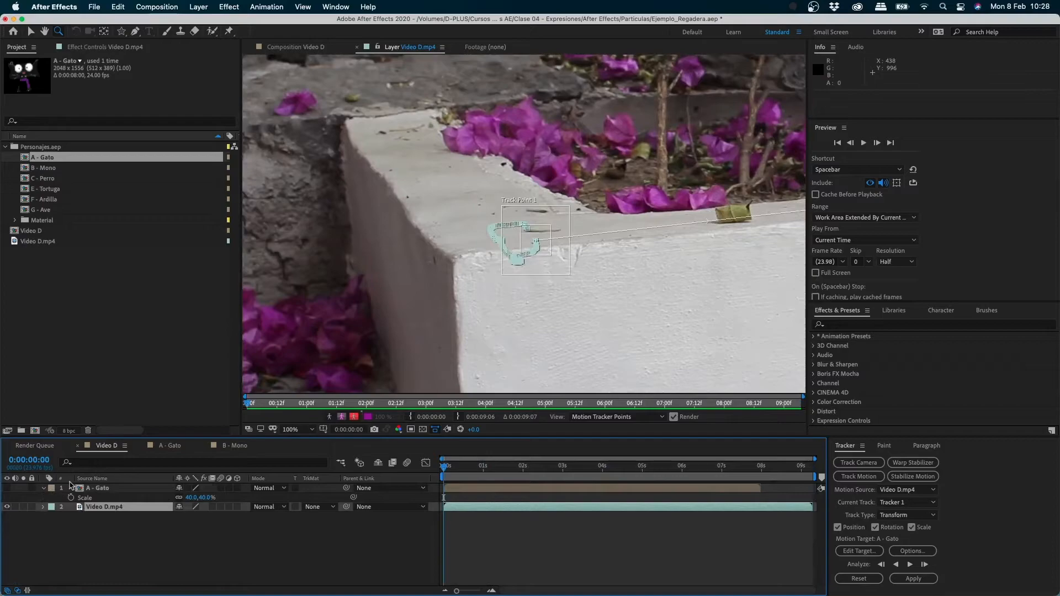
click(198, 7)
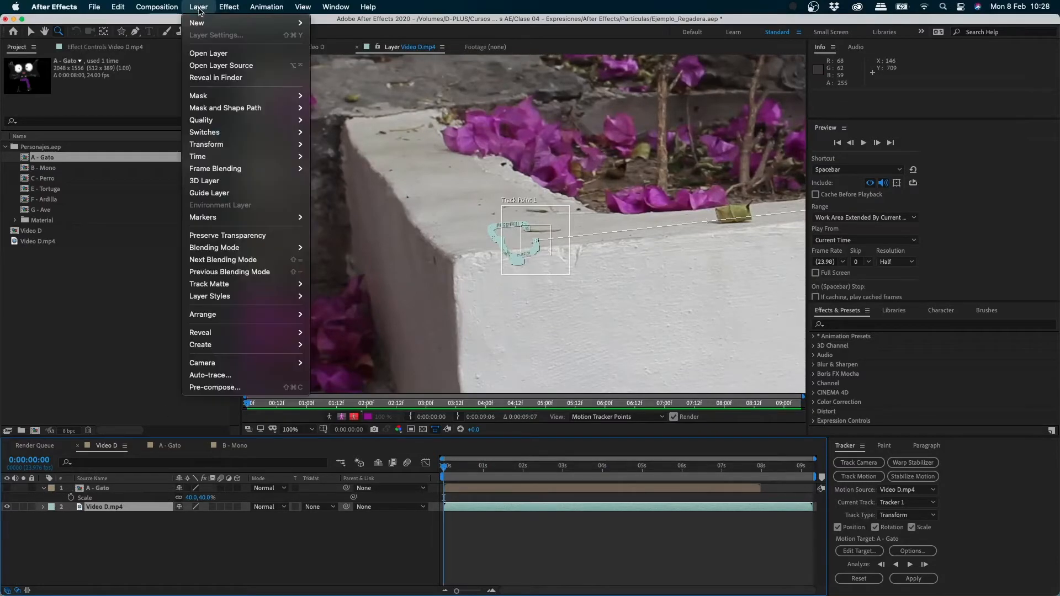
mouse_move(202, 22)
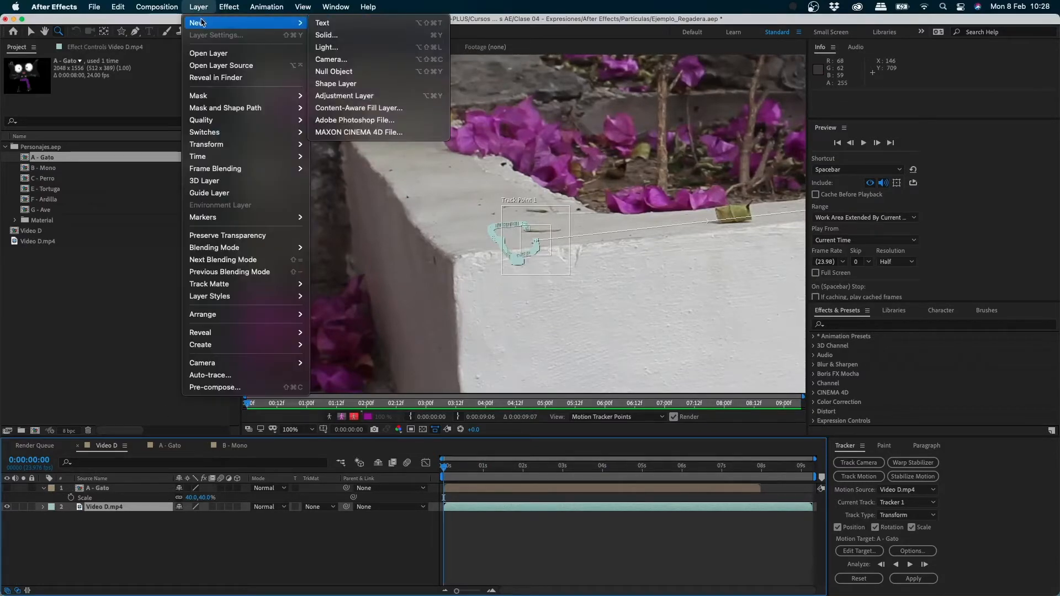
click(370, 71)
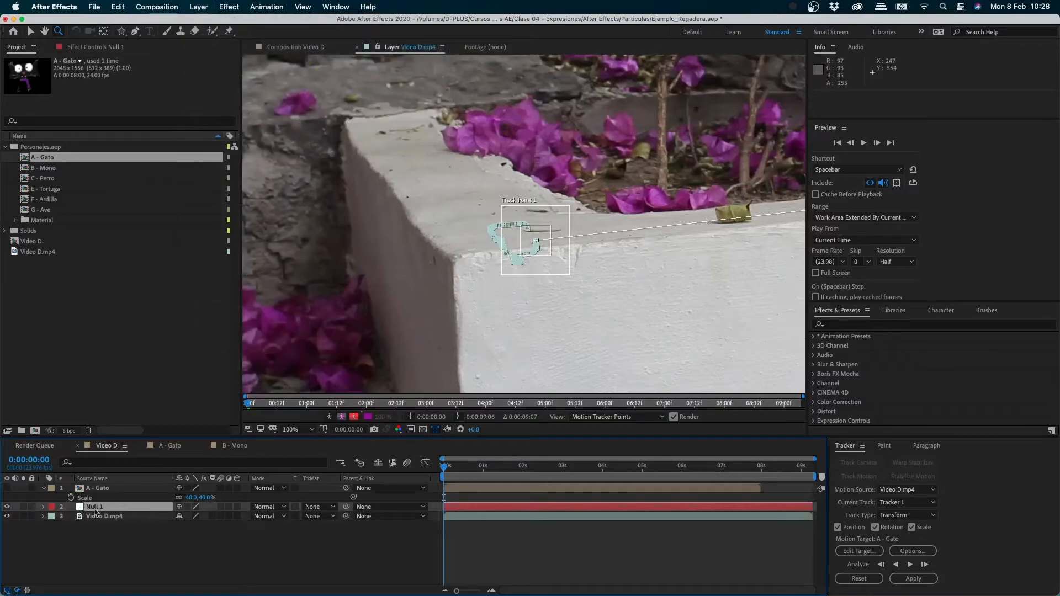
Set Null 1 as the motion target of Video D.mp4's tracker and apply the tracking data in X and Y.
click(117, 517)
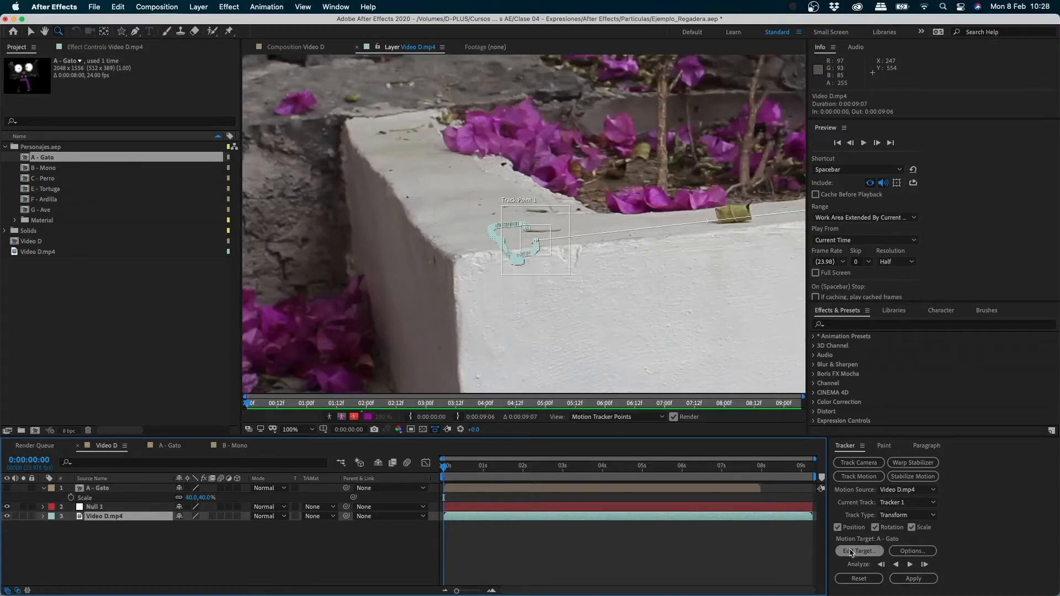
click(850, 551)
click(576, 297)
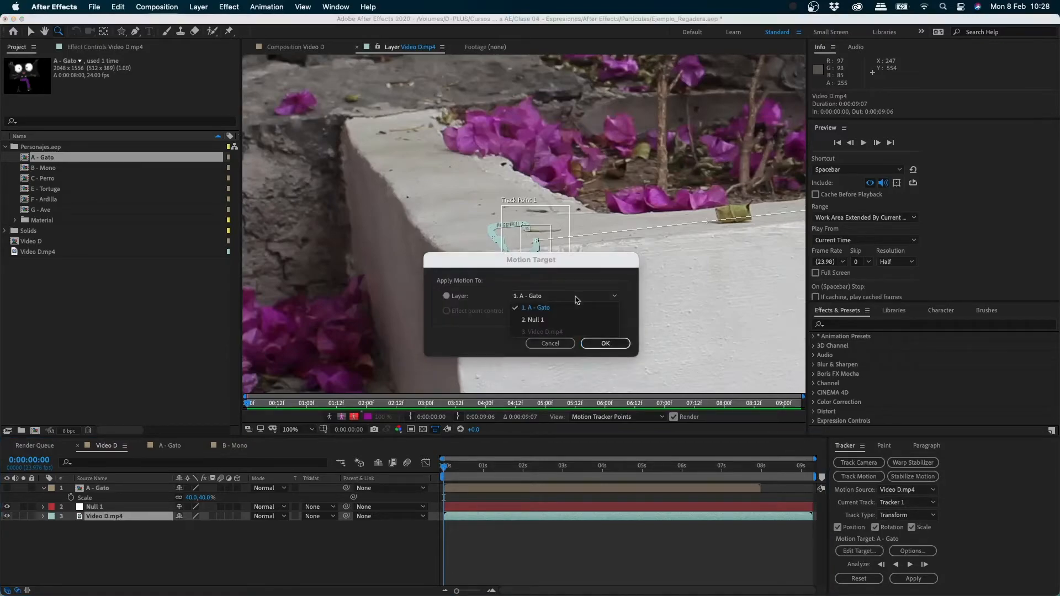
click(546, 320)
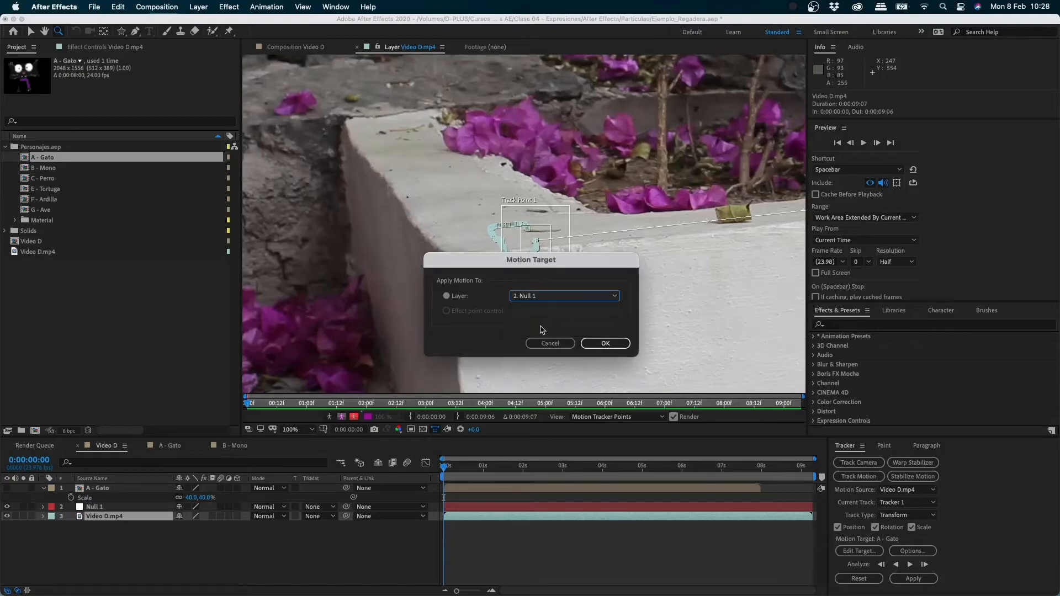
click(606, 342)
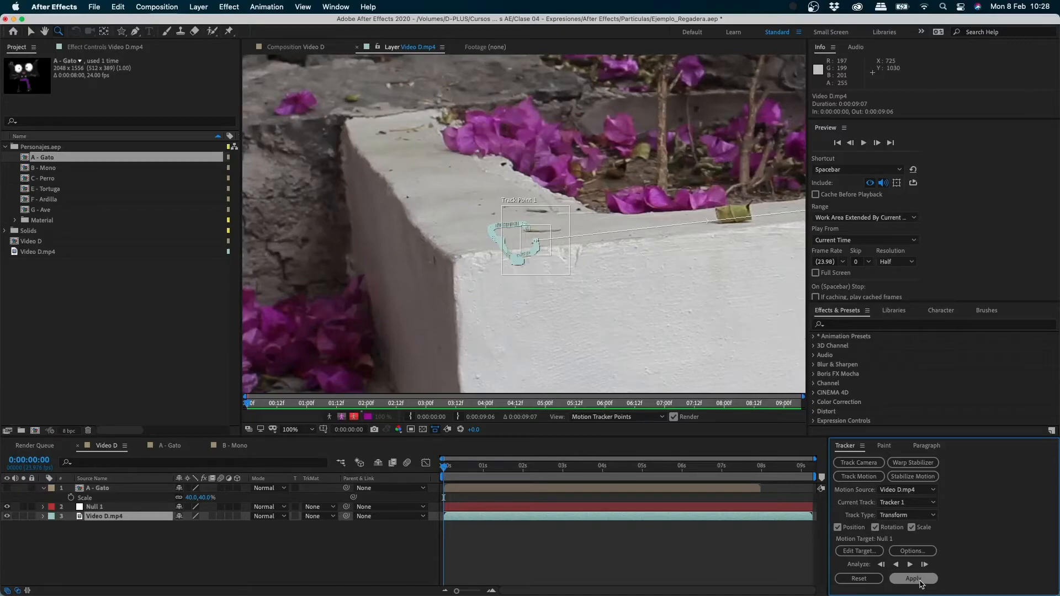
click(914, 579)
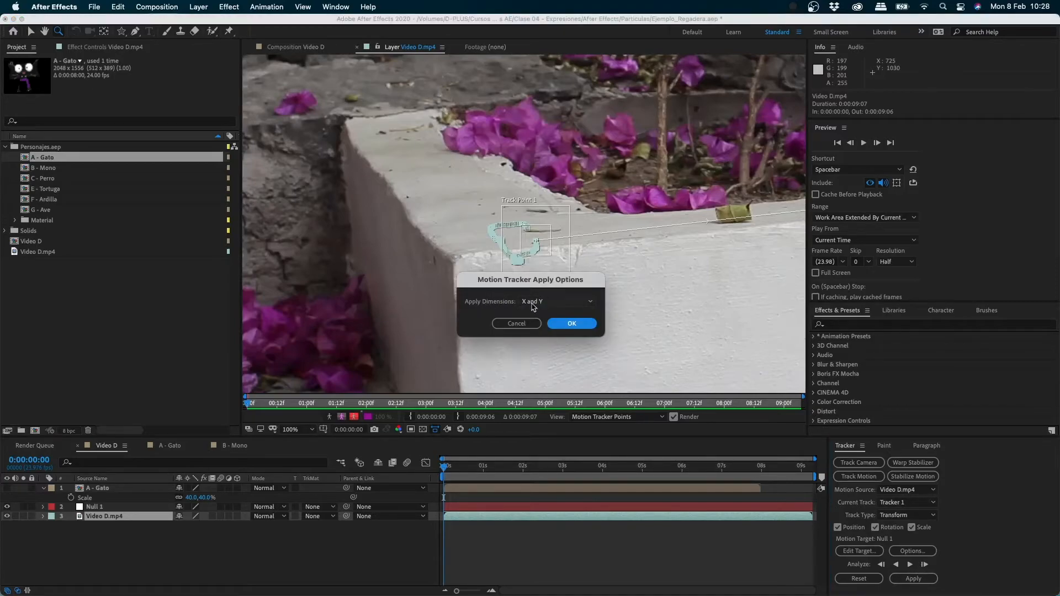
click(562, 326)
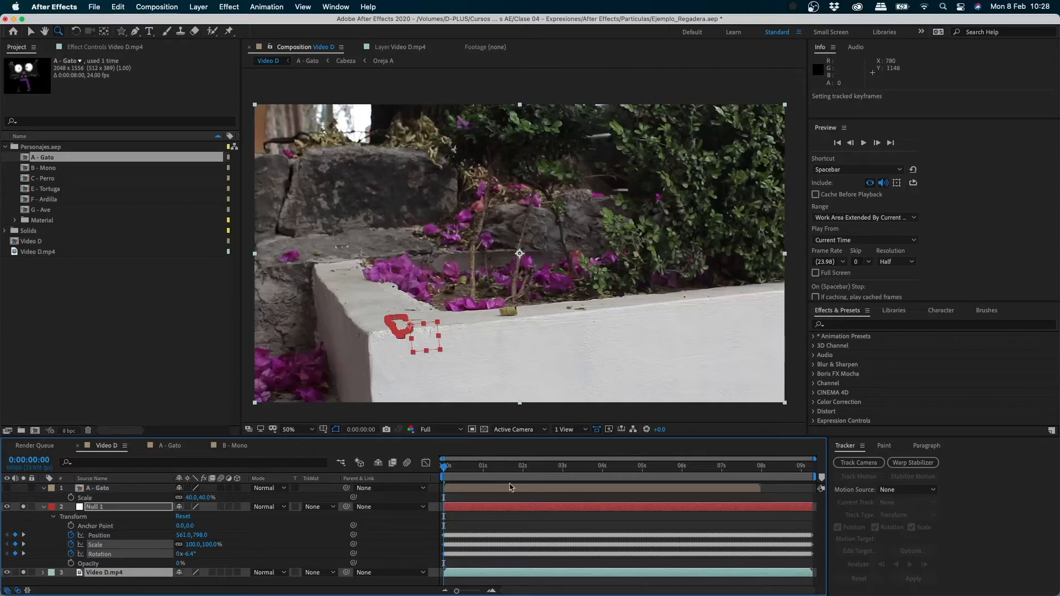
Solo the Null 1 layer, select it in the composition and reveal only its keyframed properties.
drag(508, 465, 391, 453)
click(43, 507)
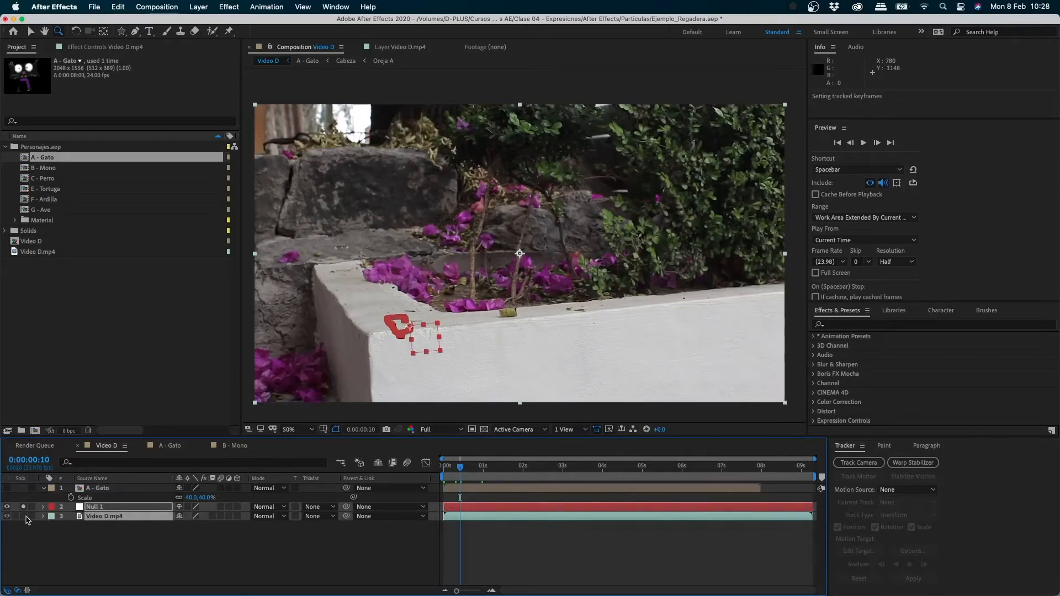
click(75, 531)
click(23, 507)
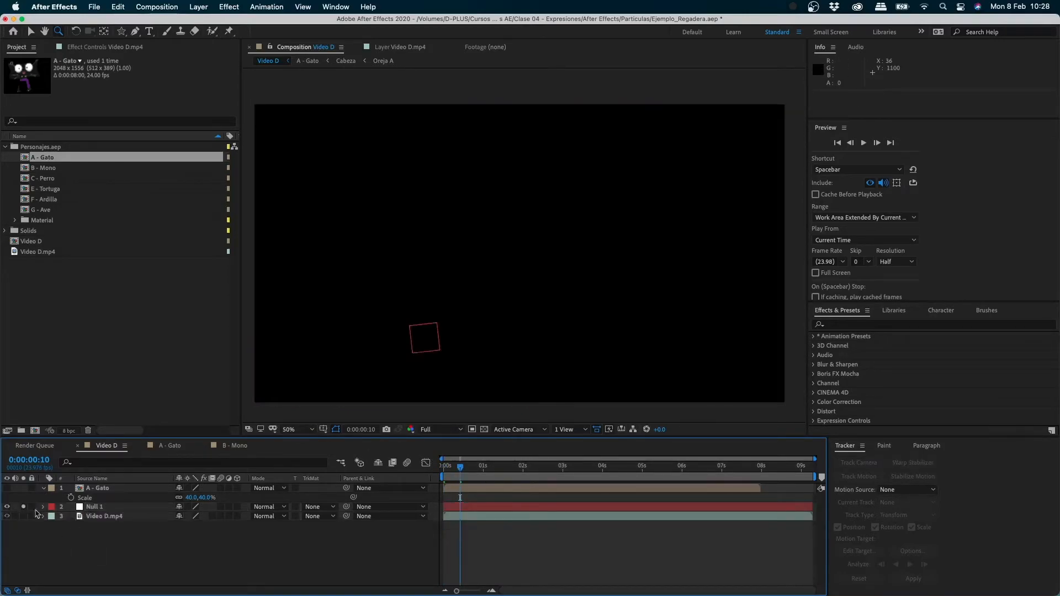
click(434, 261)
key(v)
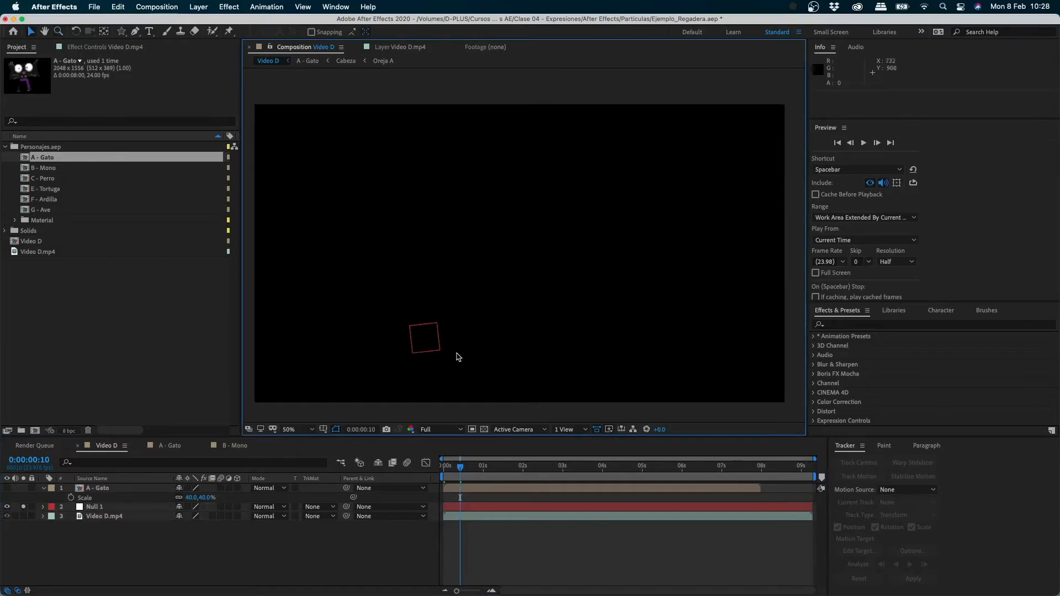
click(429, 339)
key(u)
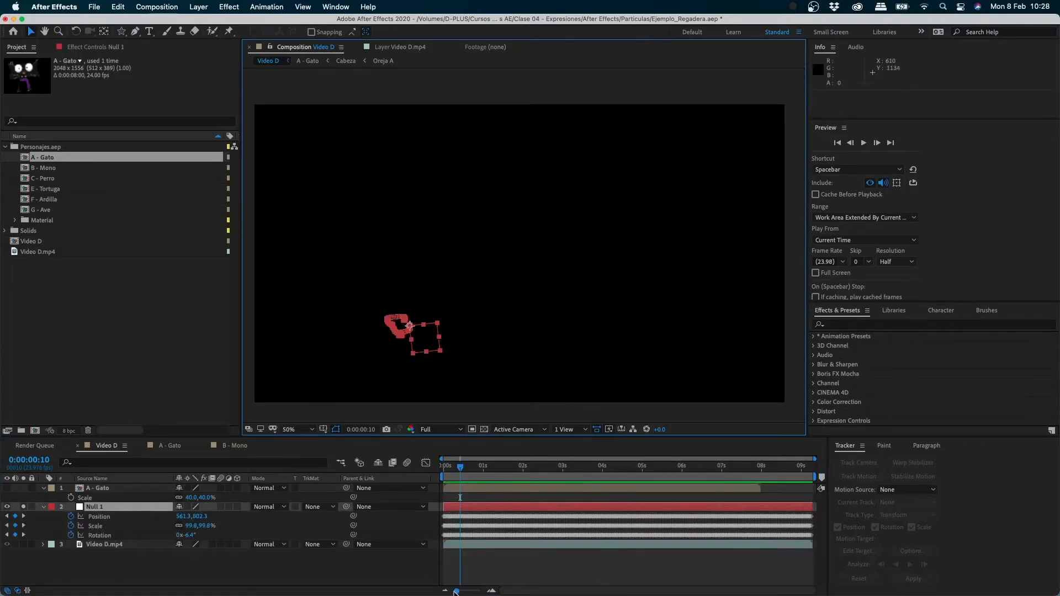
Play back the null's tracked motion from the first frame and return to the start of the timeline.
drag(453, 592, 409, 595)
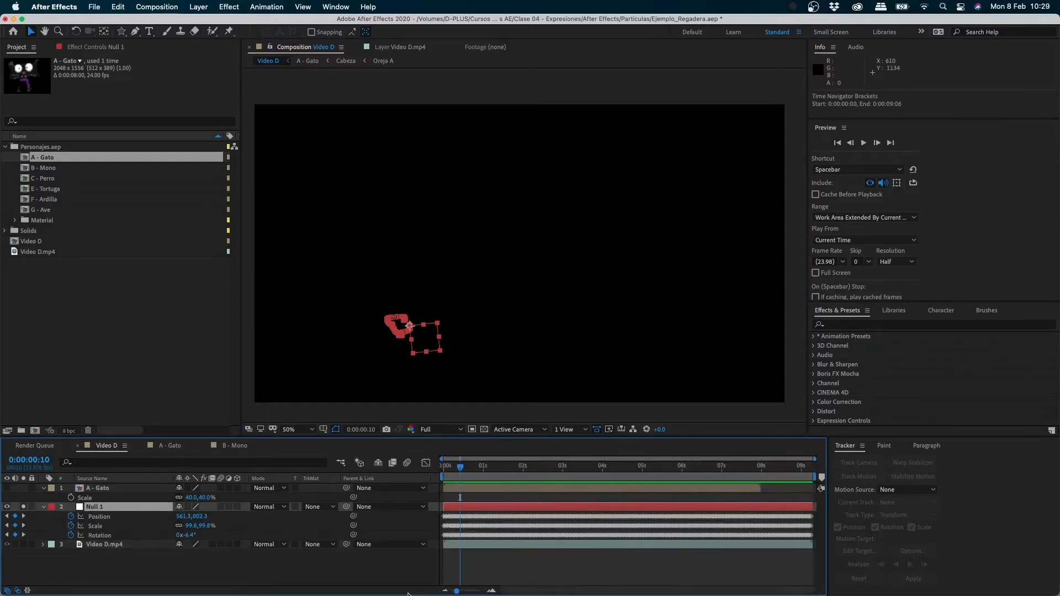
key(Home)
key(space)
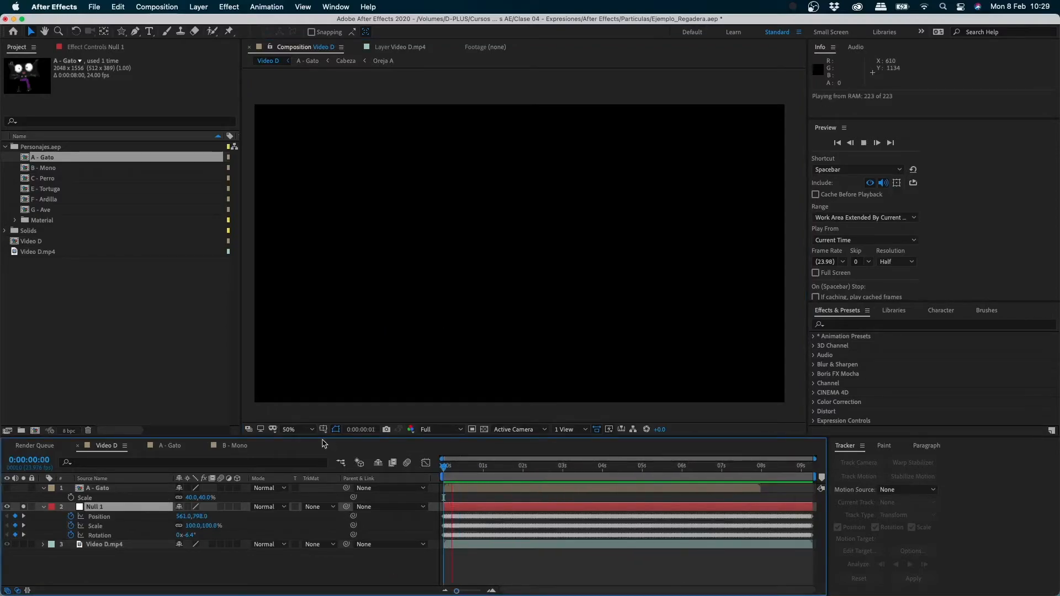
key(space)
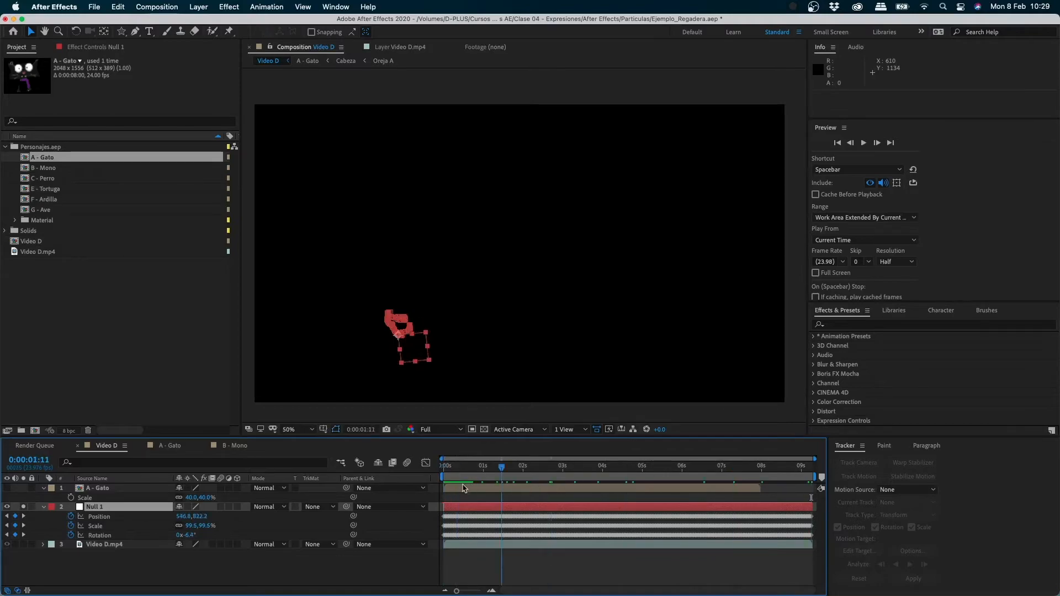
drag(463, 467, 358, 433)
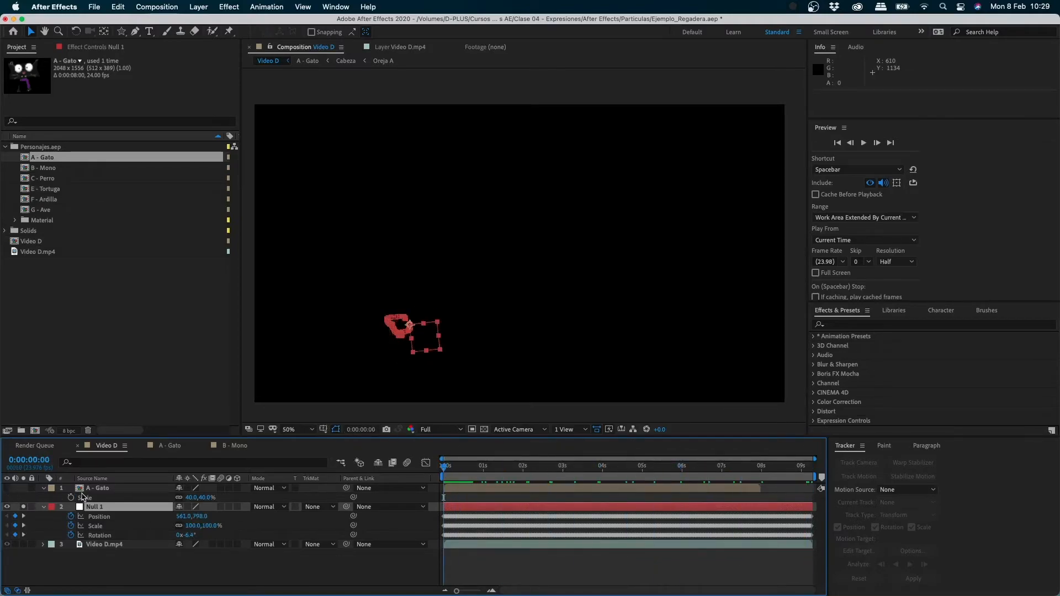
Show and solo the A - Gato layer together with the null, and display the transparency grid.
click(7, 488)
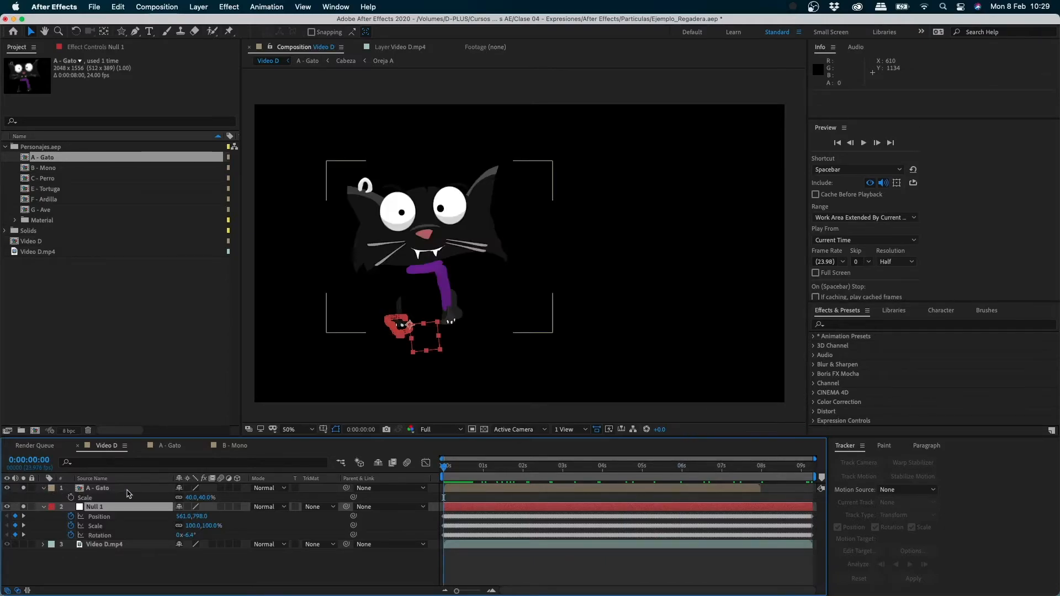
click(124, 489)
click(482, 431)
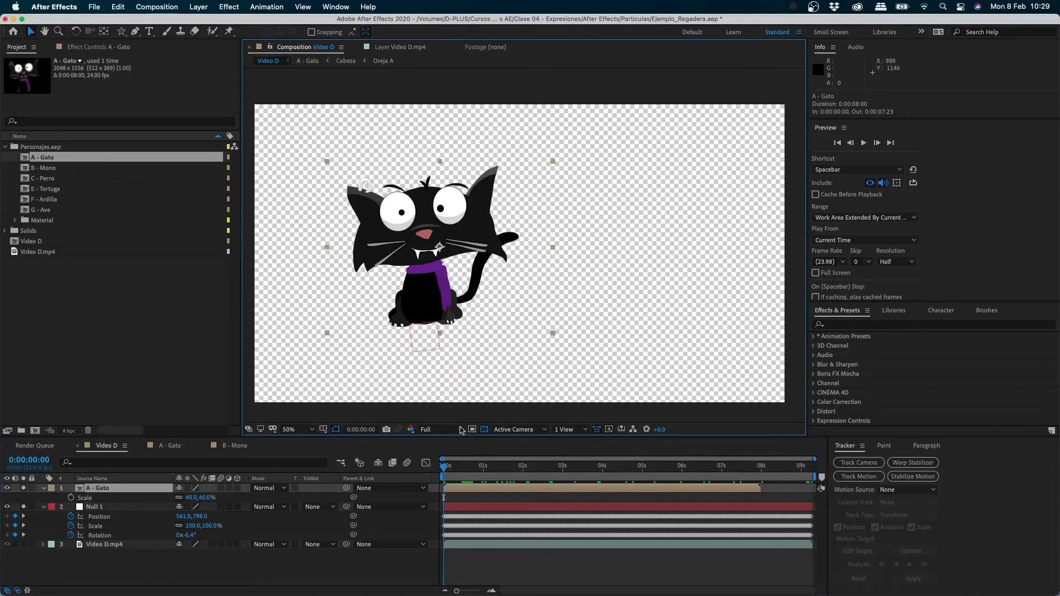
Parent the A - Gato layer to Null 1 and preview the cat's motion along the timeline.
drag(346, 488, 92, 509)
click(494, 571)
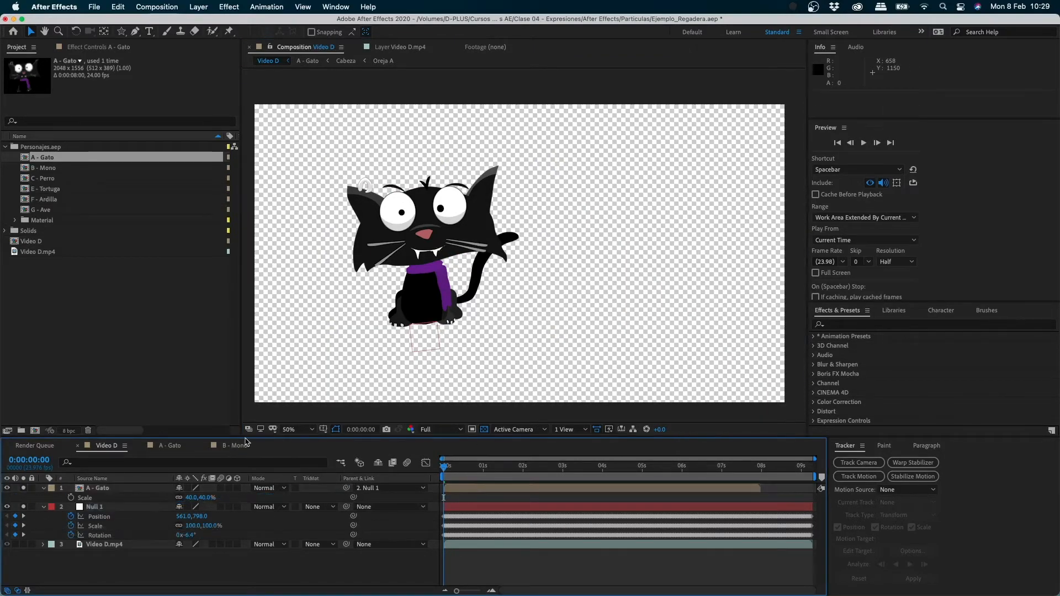
key(space)
drag(492, 470, 629, 482)
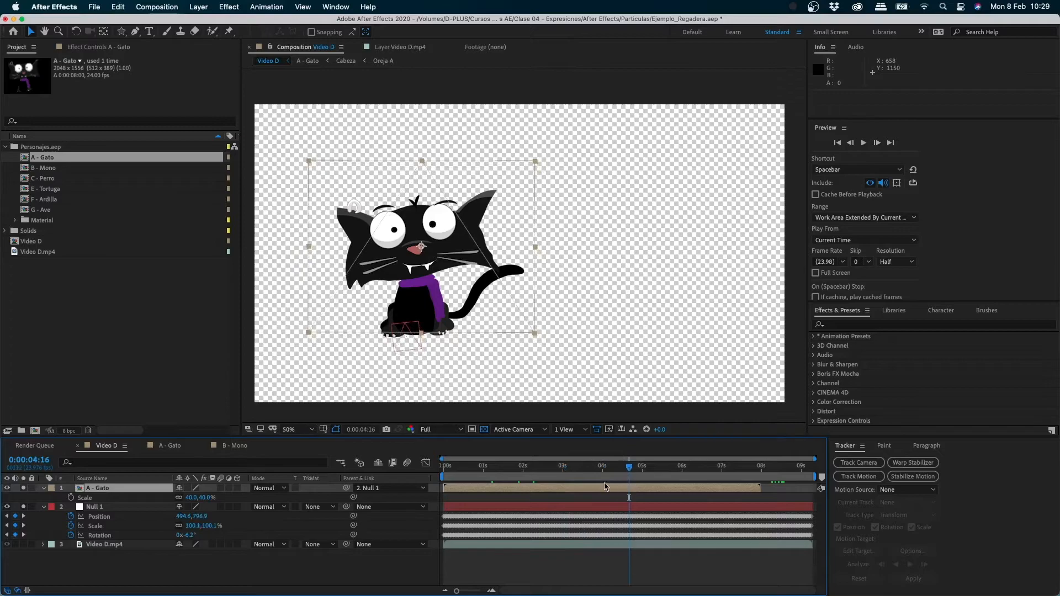
Collapse the A - Gato and Null 1 properties and turn off solo to bring back the Video D.mp4 footage.
click(43, 493)
click(43, 498)
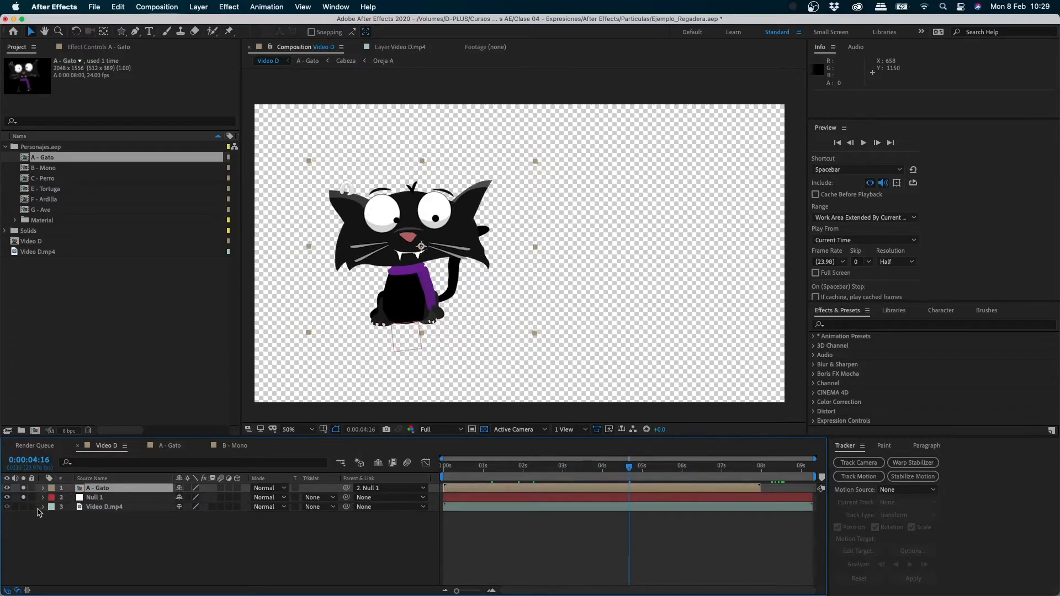
click(187, 561)
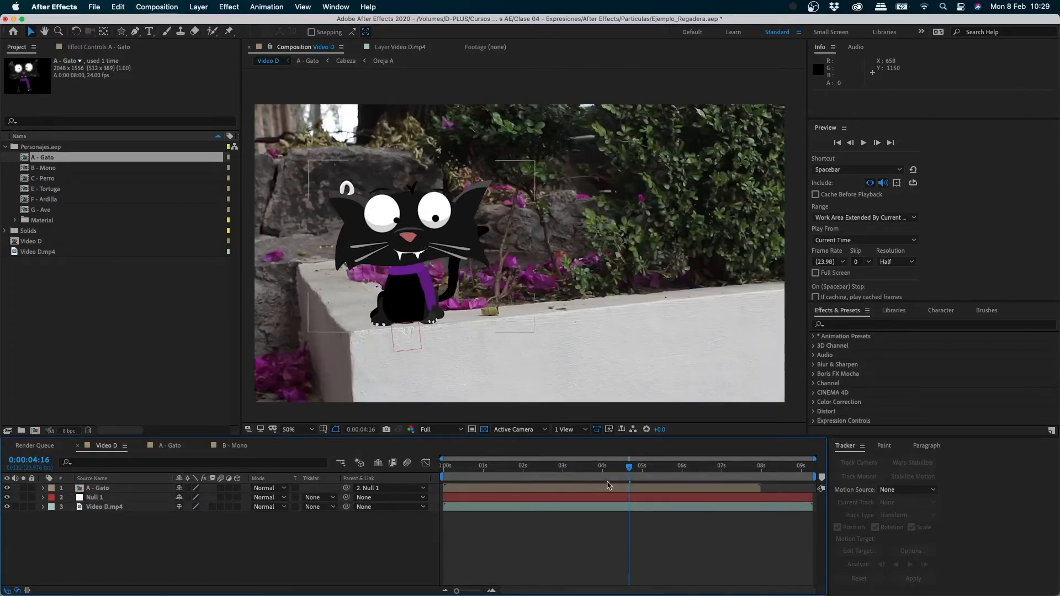
Preview the cat over the footage from the first frame at Quarter resolution, with the work area ending at about 4.5 seconds.
key(Home)
key(space)
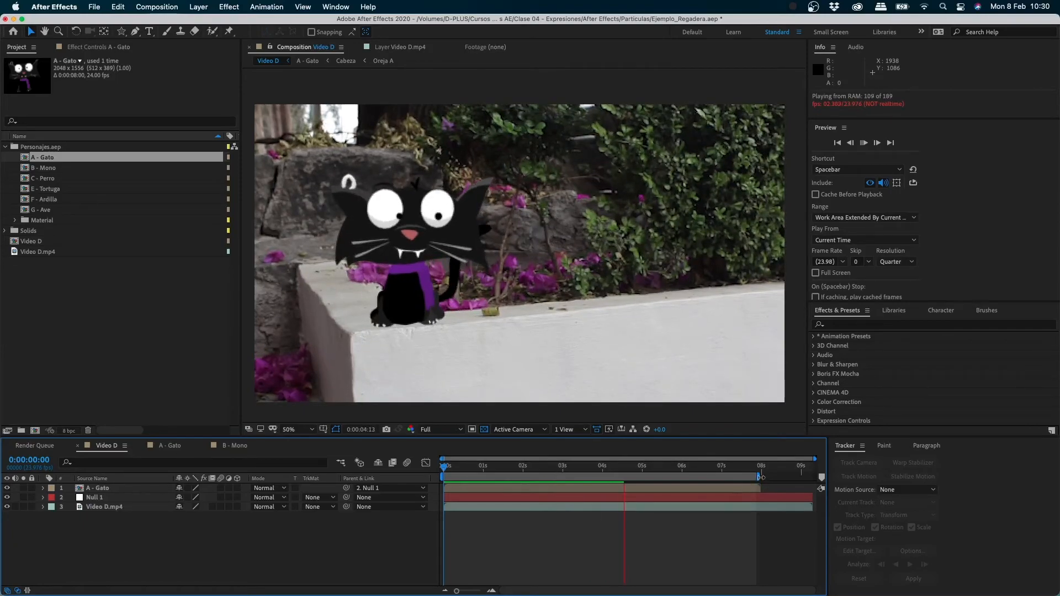
drag(758, 475, 613, 467)
key(space)
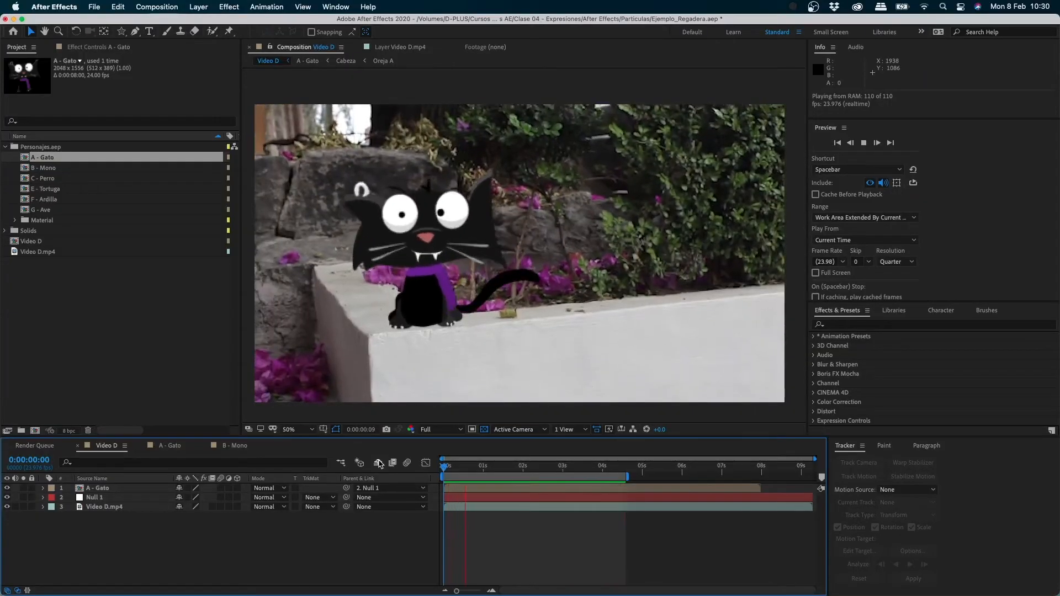
key(space)
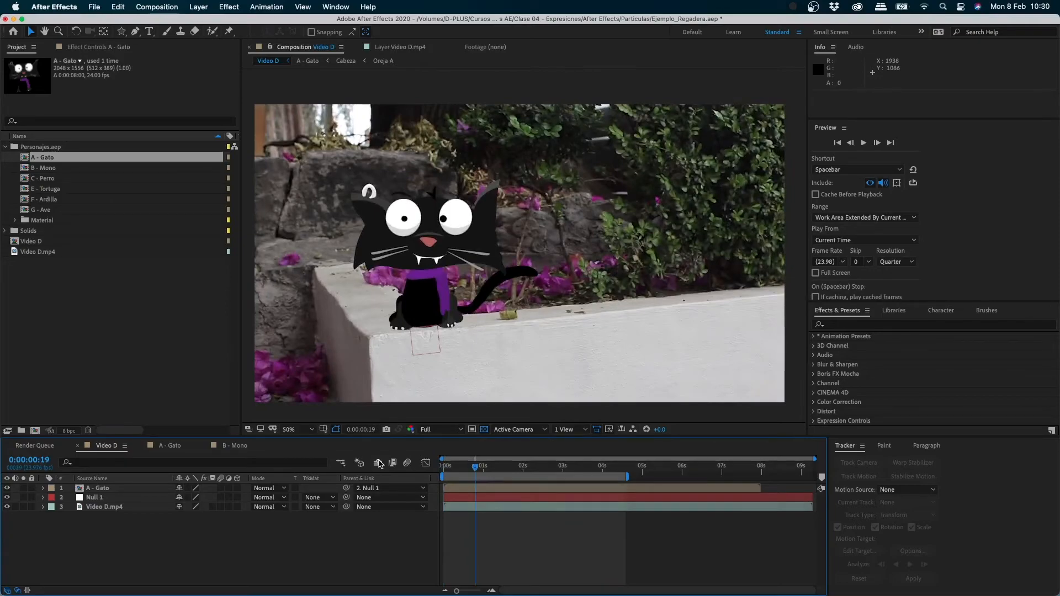